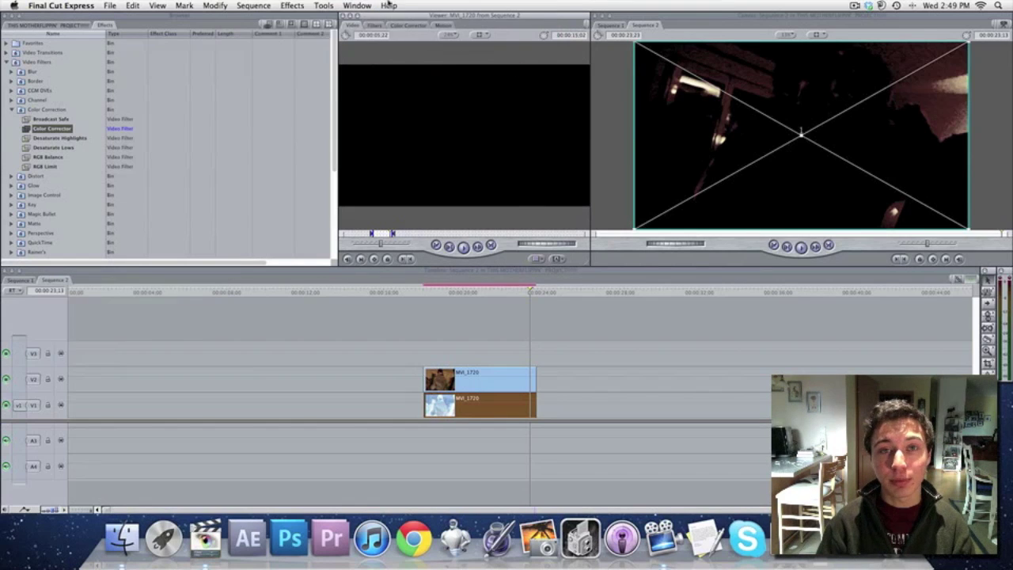
Step: Show the clip's Color Corrector and Blink filters, then preview the sequence frame at 00:00:20:09
{"action": "left_click", "coordinate": [376, 25]}
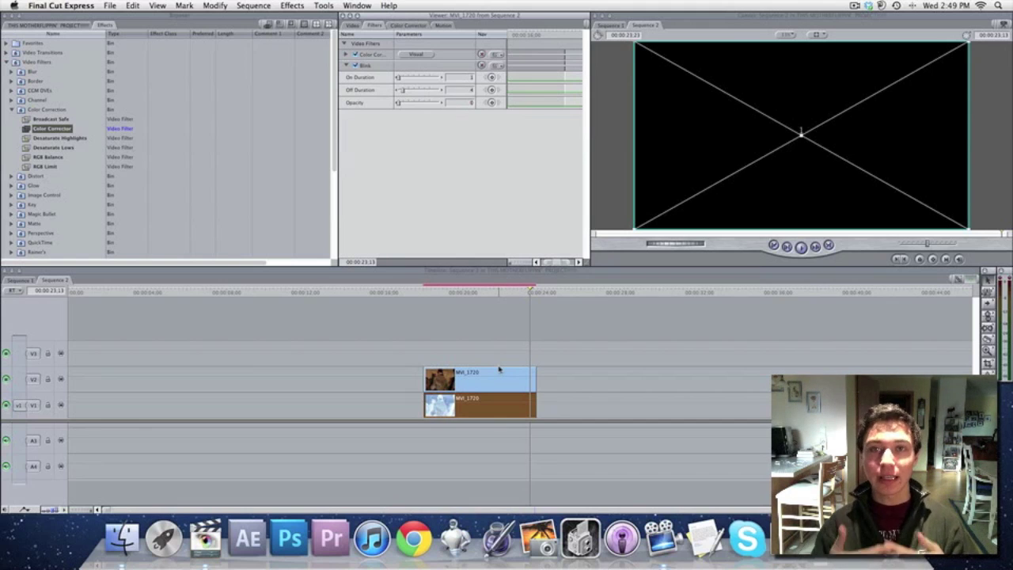
{"action": "left_click", "coordinate": [493, 340]}
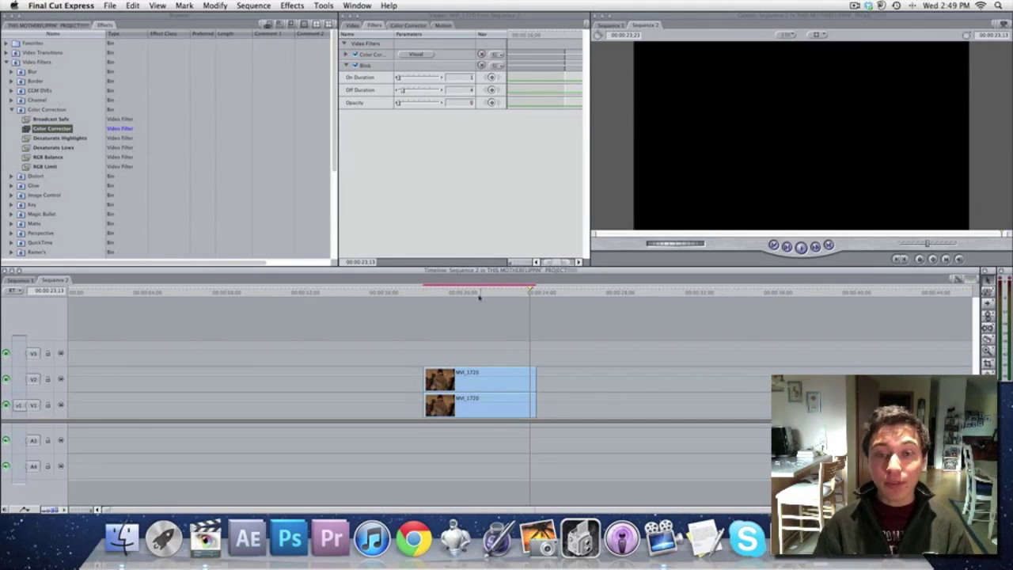
{"action": "left_click_drag", "start_coordinate": [477, 294], "coordinate": [469, 293]}
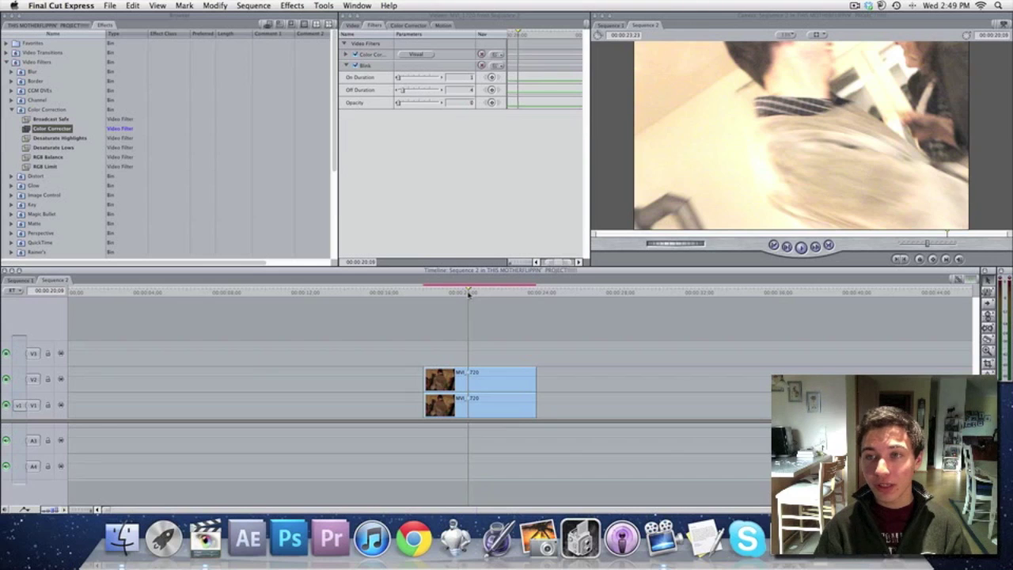
{"action": "key", "text": "Right"}
{"action": "key", "text": "Right"}
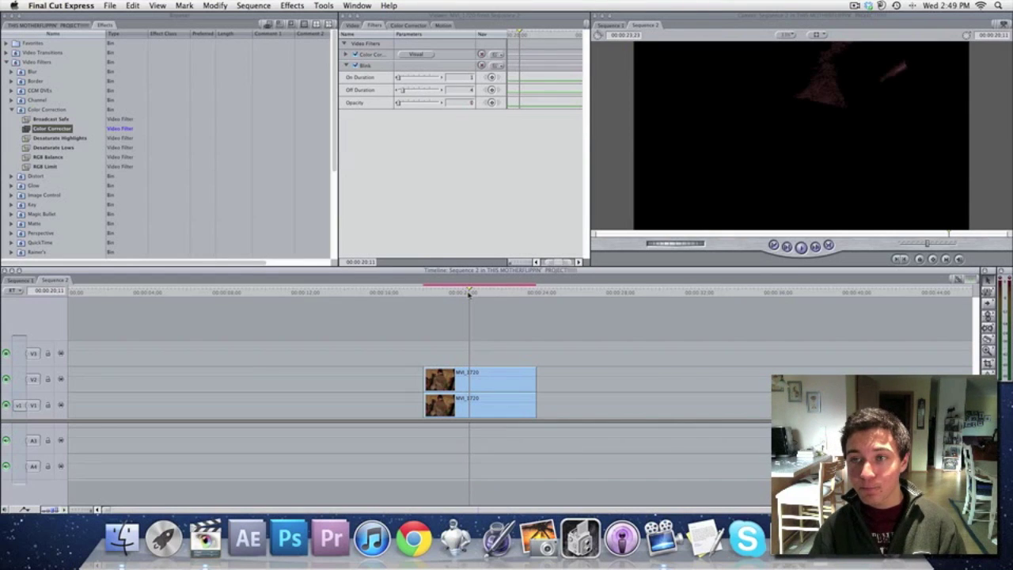
{"action": "key", "text": "Right"}
{"action": "key", "text": "Right"}
{"action": "key", "text": "Right"}
{"action": "key", "text": "Right"}
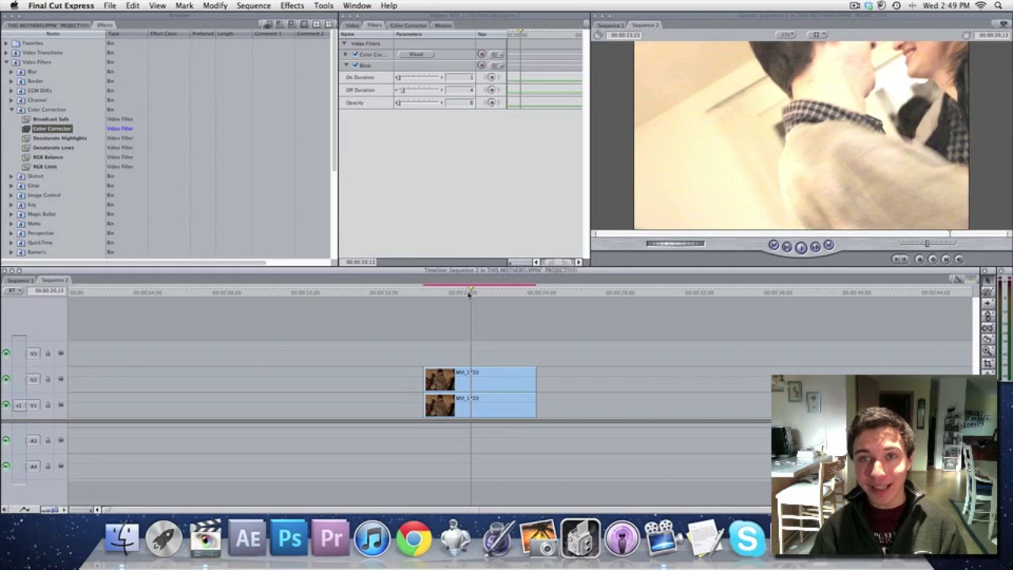
{"action": "key", "text": "Right"}
{"action": "key", "text": "Right"}
{"action": "key", "text": "Right"}
{"action": "key", "text": "Right"}
{"action": "key", "text": "Right"}
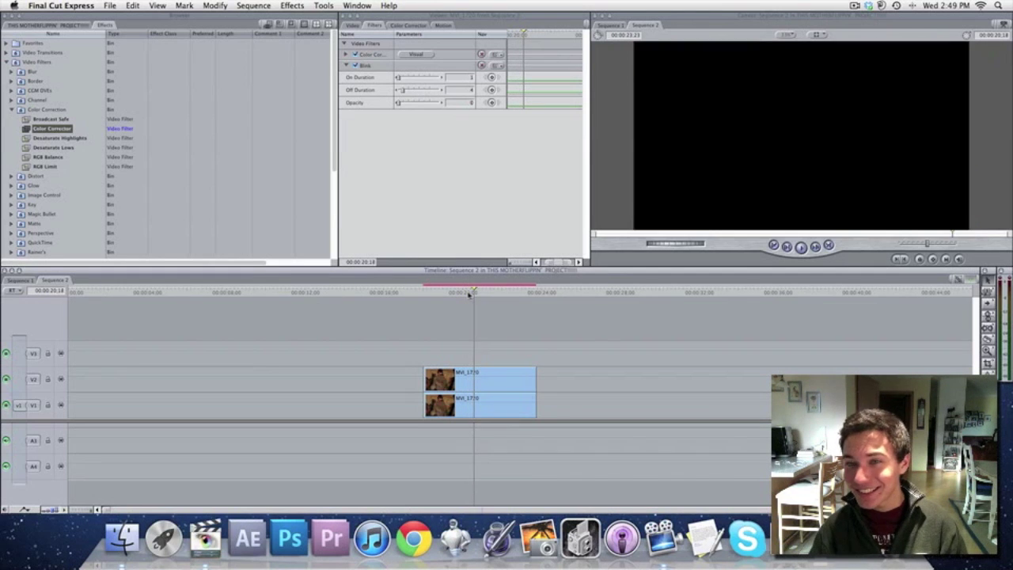
{"action": "key", "text": "Right"}
{"action": "key", "text": "Right"}
{"action": "key", "text": "Right"}
{"action": "key", "text": "Right"}
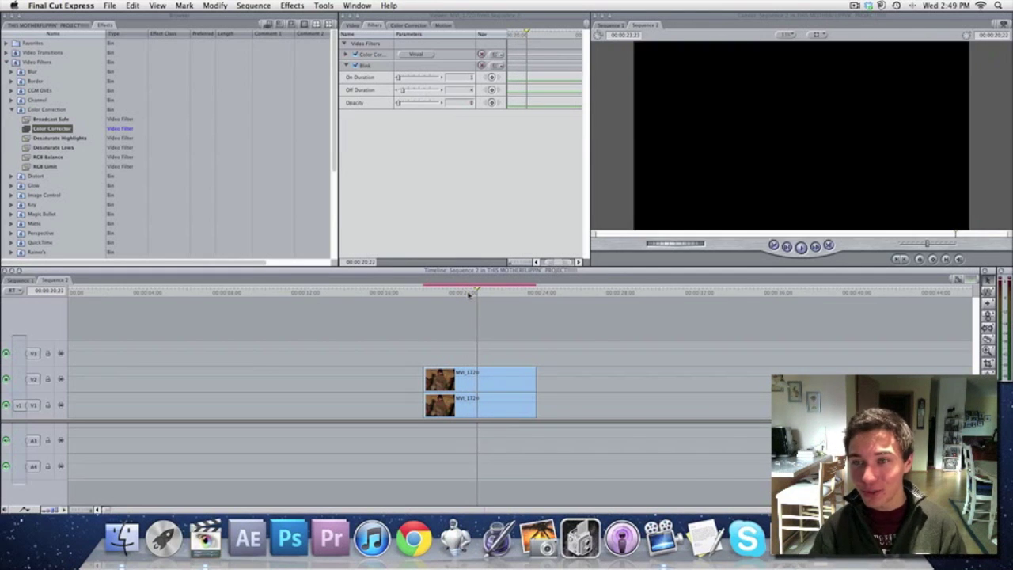
{"action": "key", "text": "Right"}
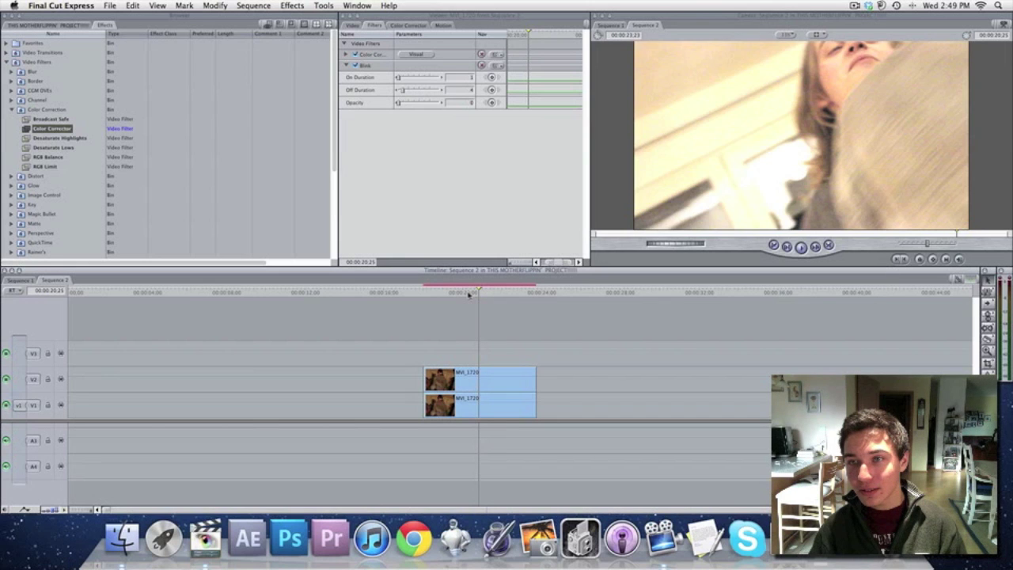
{"action": "key", "text": "Right"}
{"action": "key", "text": "Right"}
{"action": "key", "text": "Left"}
{"action": "key", "text": "Left"}
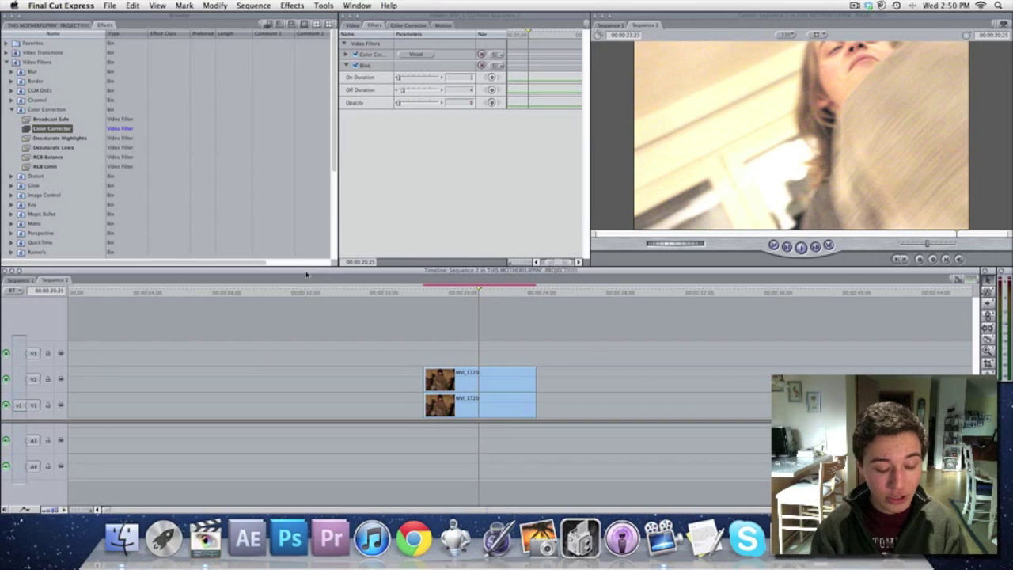
Step: Add Beautician.mp3 from the project to the audio tracks under the video clips
{"action": "left_click", "coordinate": [75, 27]}
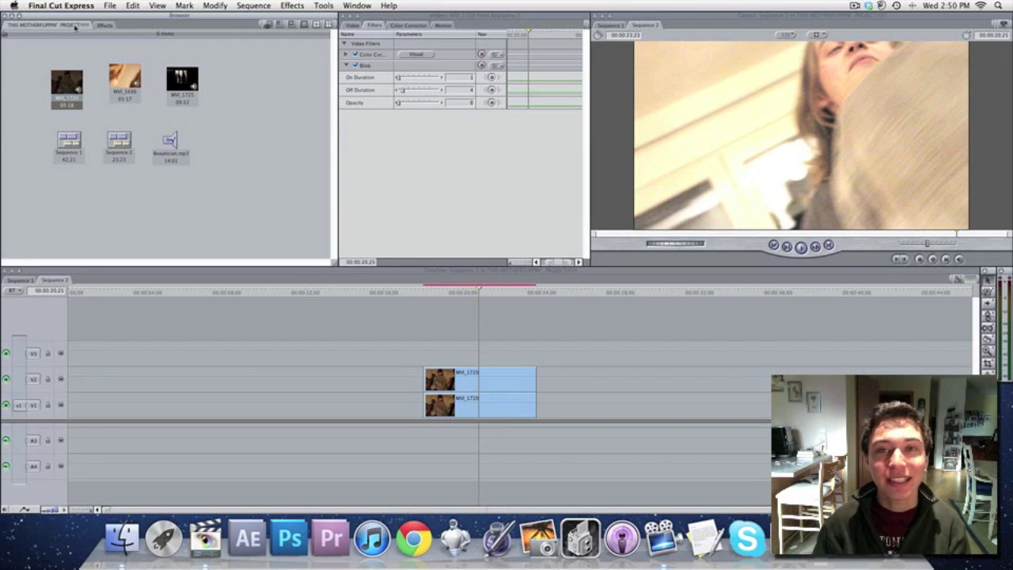
{"action": "left_click", "coordinate": [211, 138]}
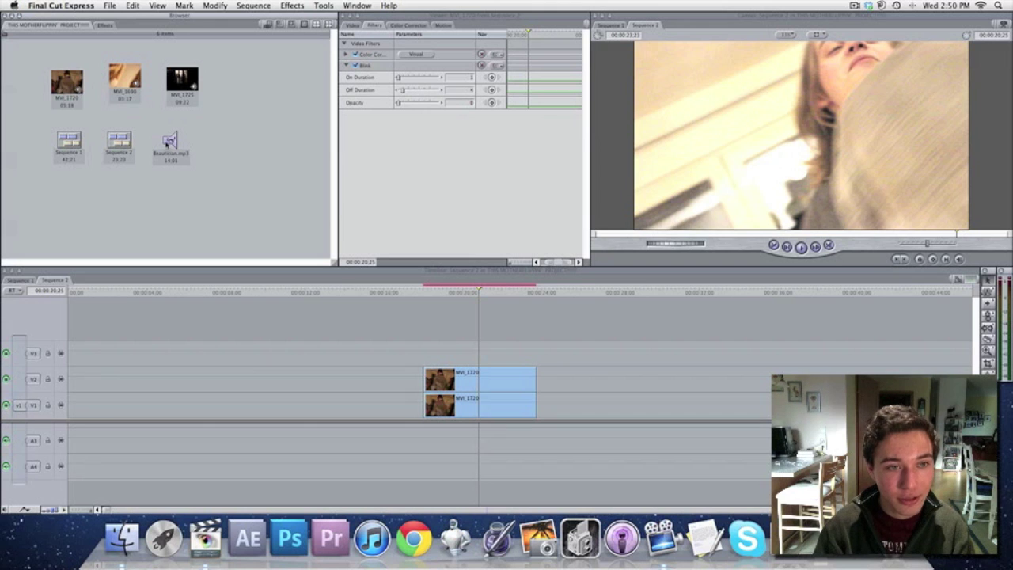
{"action": "left_click_drag", "start_coordinate": [170, 140], "coordinate": [405, 438]}
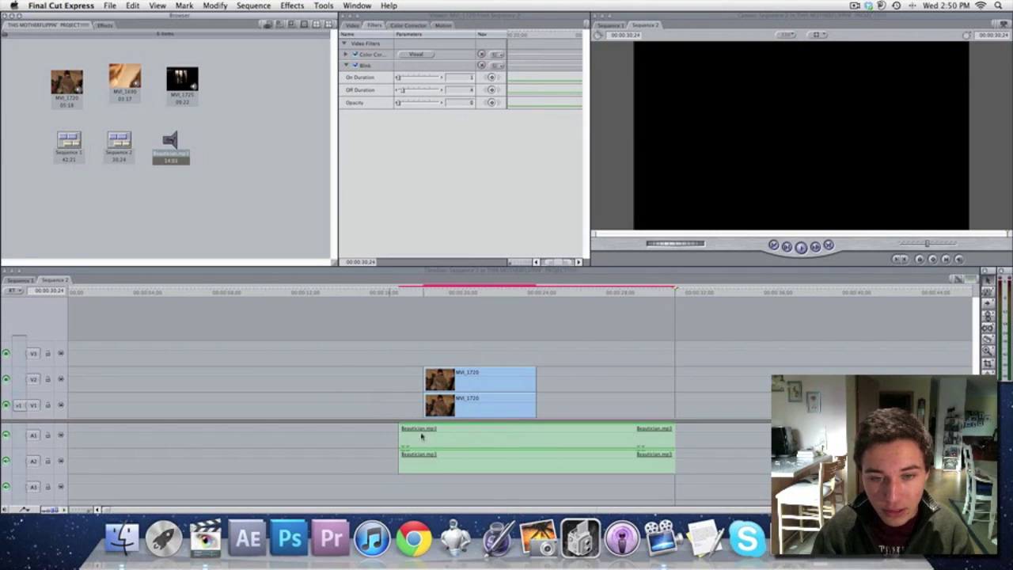
Step: Cut the music at the clips' start and end, delete the leftovers, and render the sequence
{"action": "left_click", "coordinate": [539, 293]}
{"action": "left_click", "coordinate": [538, 436]}
{"action": "left_click", "coordinate": [423, 436]}
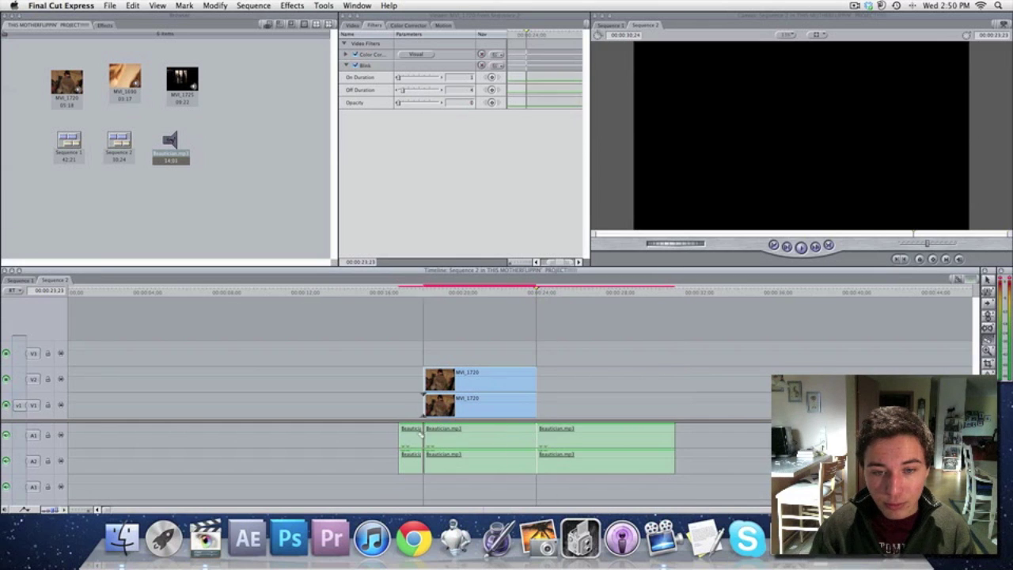
{"action": "left_click", "coordinate": [410, 437]}
{"action": "key", "text": "Delete"}
{"action": "left_click", "coordinate": [657, 448]}
{"action": "key", "text": "Delete"}
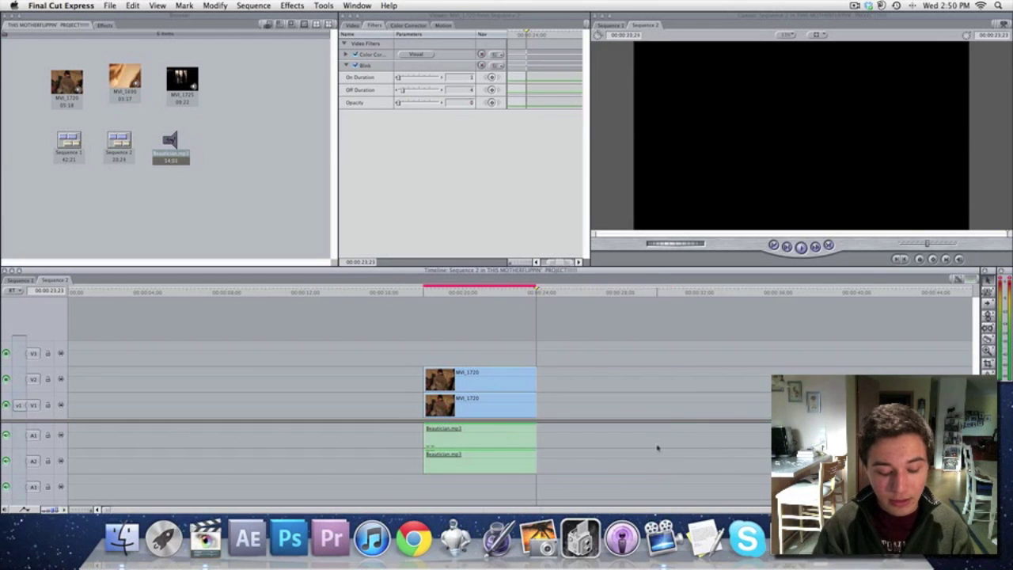
{"action": "key", "text": "alt+r"}
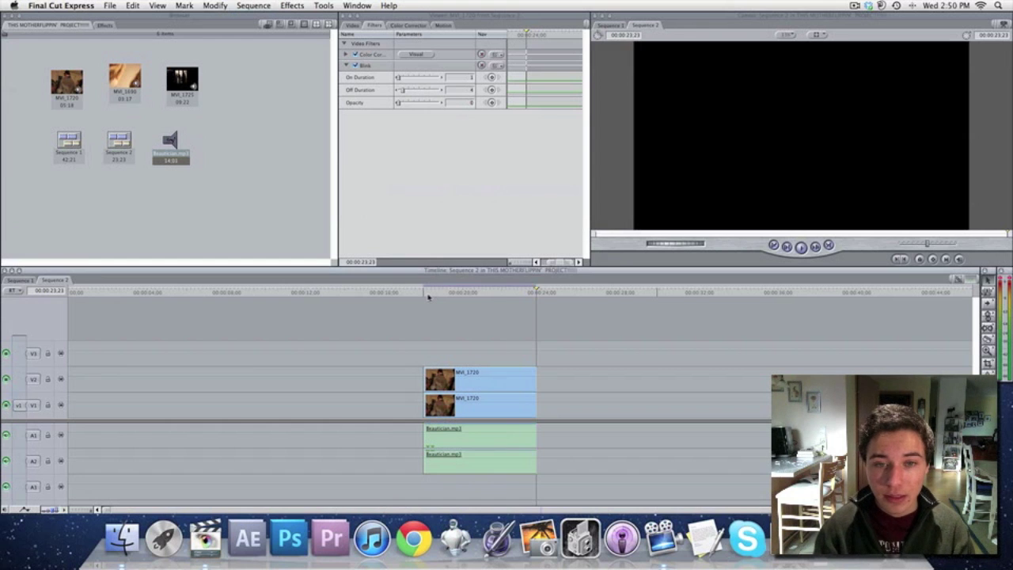
{"action": "left_click", "coordinate": [429, 297]}
Step: Play the layered clips with music, then open the MVI_1720 source clip and skim it
{"action": "key", "text": "space"}
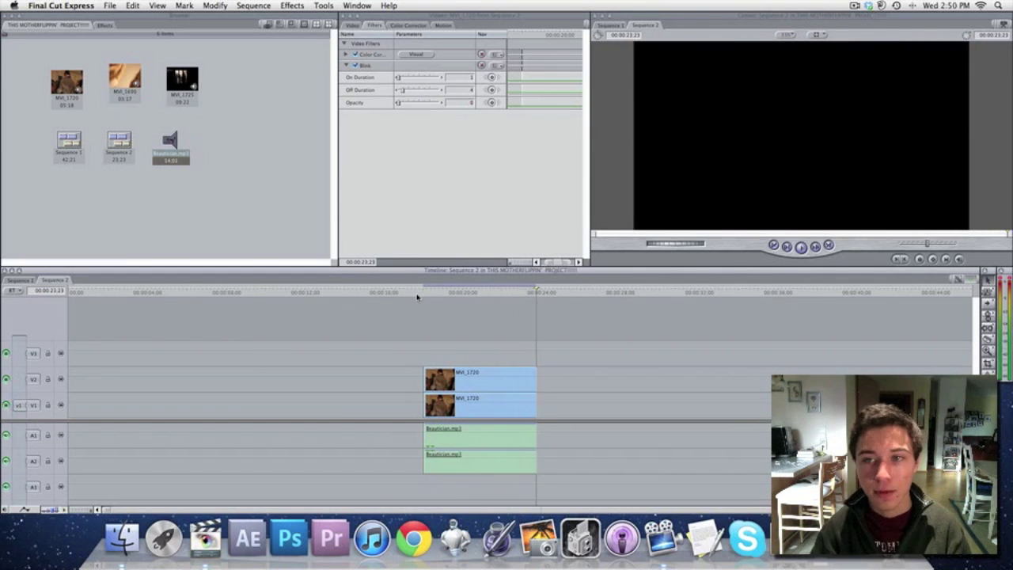
{"action": "double_click", "coordinate": [67, 82]}
{"action": "left_click_drag", "start_coordinate": [381, 234], "coordinate": [379, 234]}
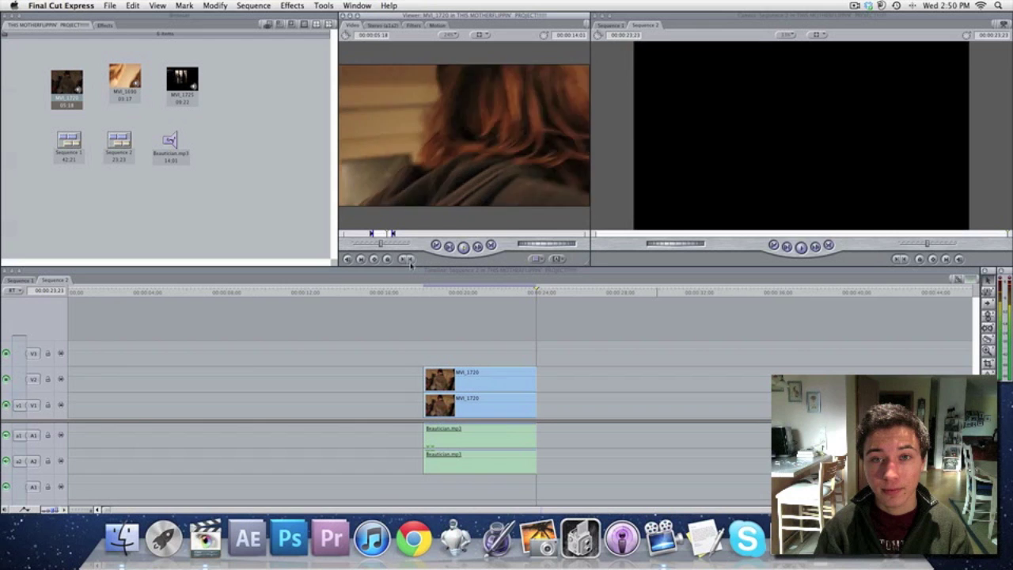
Step: Replay the sequence from the start of the clips
{"action": "left_click", "coordinate": [428, 292]}
{"action": "key", "text": "space"}
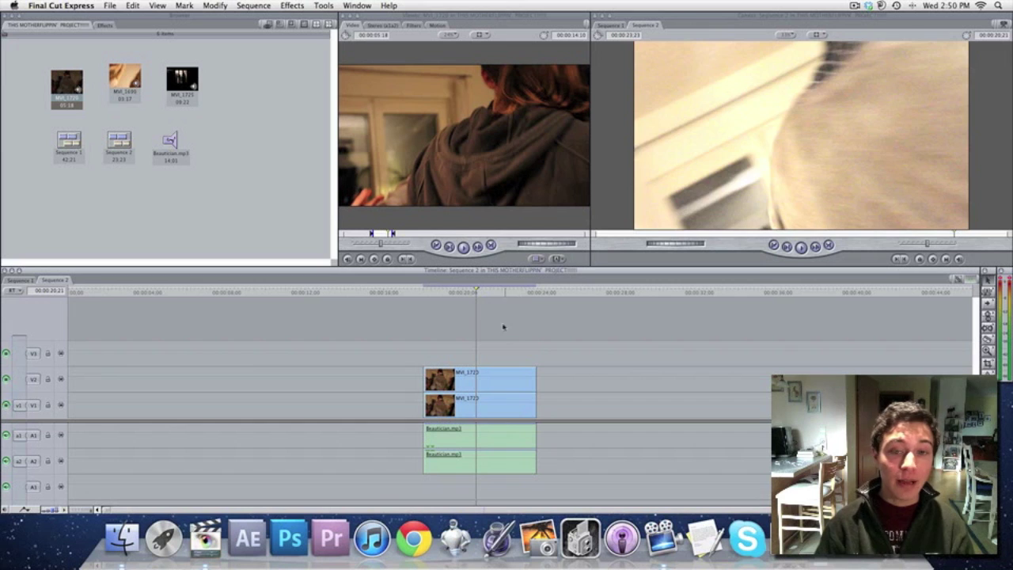
{"action": "left_click", "coordinate": [531, 292]}
Step: Select both video layers and the music together and shift them earlier in the sequence
{"action": "left_click_drag", "start_coordinate": [561, 341], "coordinate": [403, 449]}
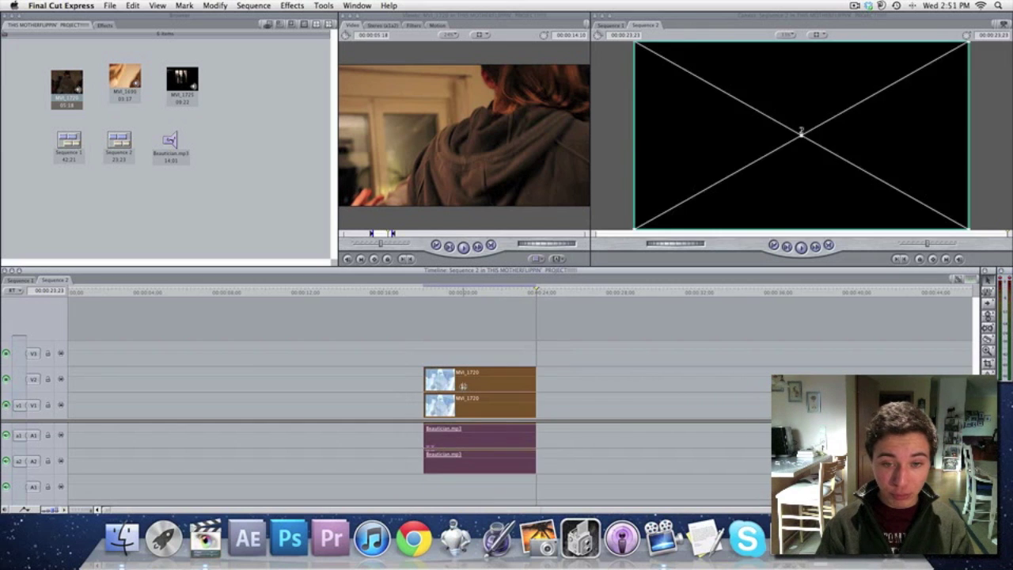
{"action": "left_click_drag", "start_coordinate": [463, 387], "coordinate": [351, 386]}
{"action": "left_click", "coordinate": [438, 323]}
{"action": "left_click", "coordinate": [444, 296]}
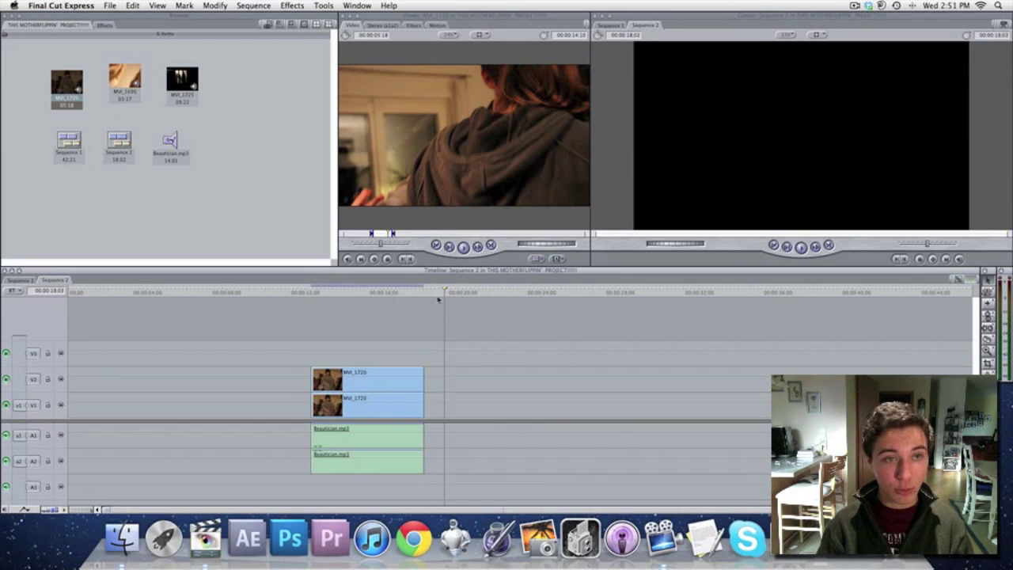
Step: Add MVI_1725 to V1 after the clips, delete its audio, and preview it
{"action": "left_click", "coordinate": [304, 175]}
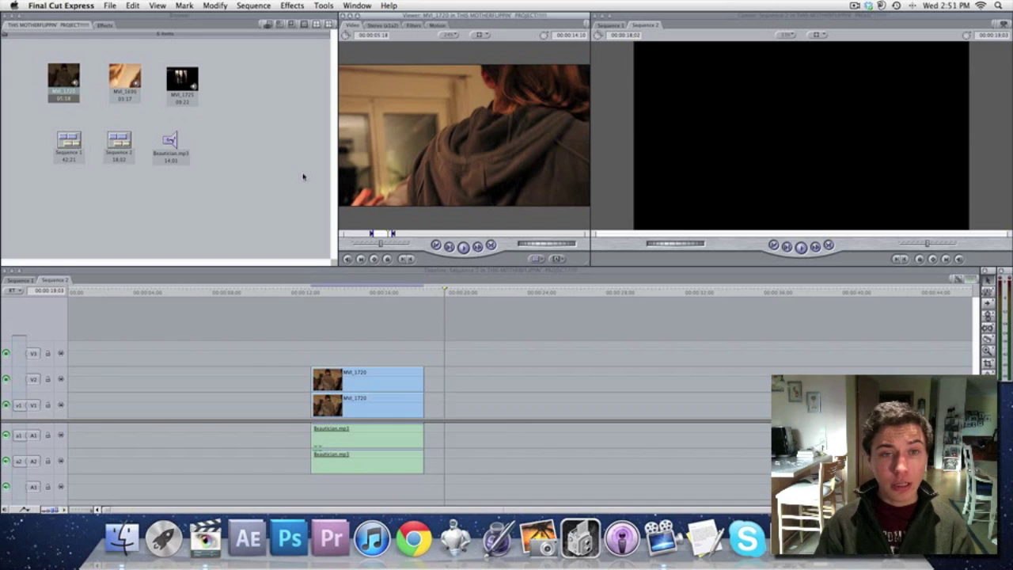
{"action": "left_click_drag", "start_coordinate": [179, 79], "coordinate": [563, 406]}
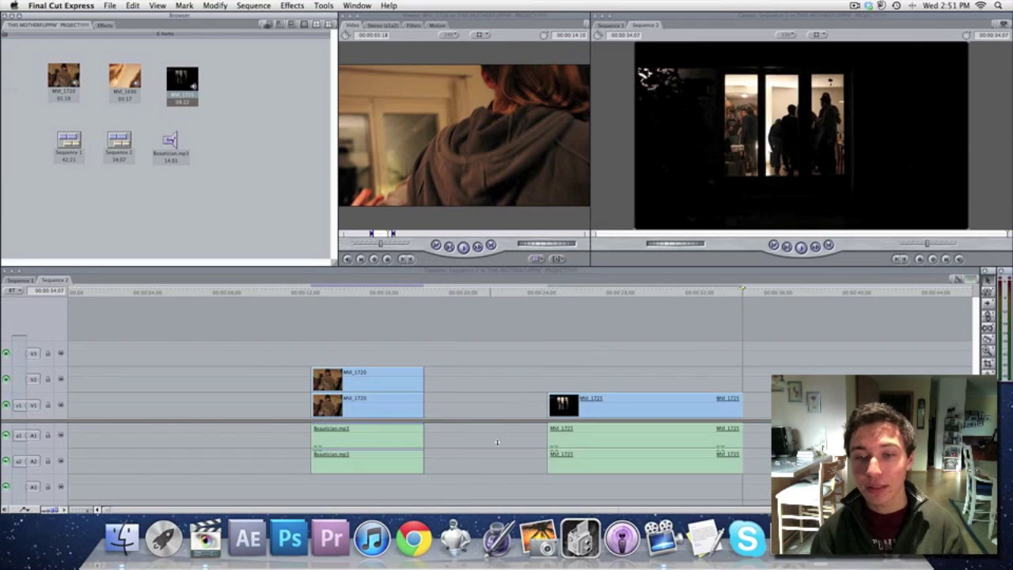
{"action": "left_click", "coordinate": [558, 442]}
{"action": "key", "text": "Delete"}
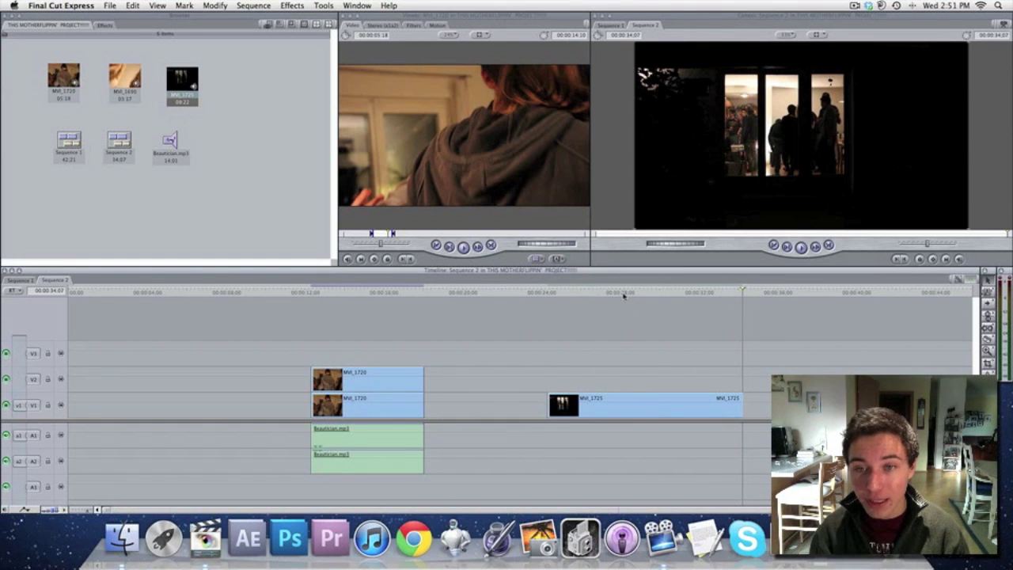
{"action": "left_click_drag", "start_coordinate": [624, 296], "coordinate": [572, 295]}
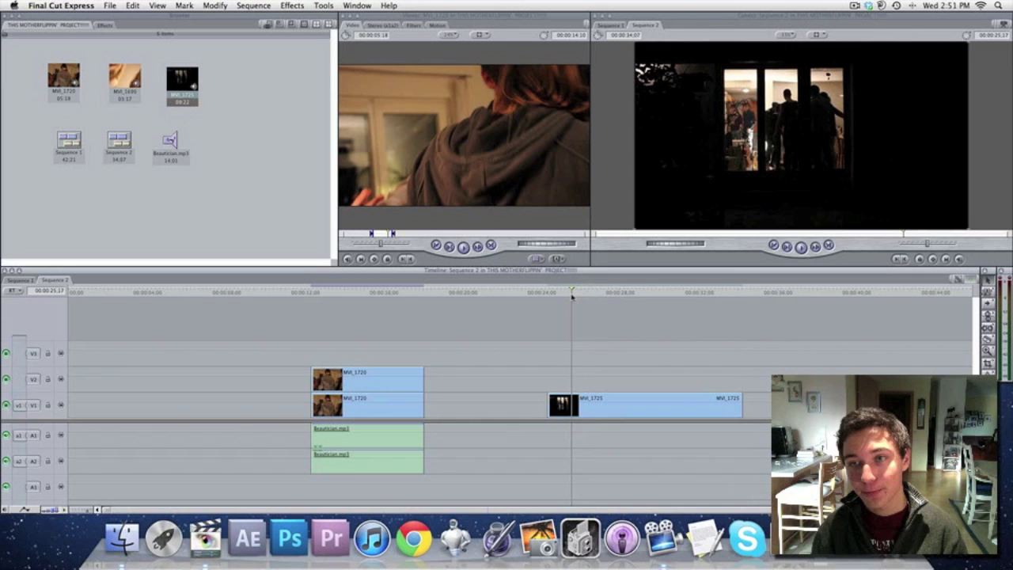
{"action": "key", "text": "space"}
{"action": "key", "text": "F12"}
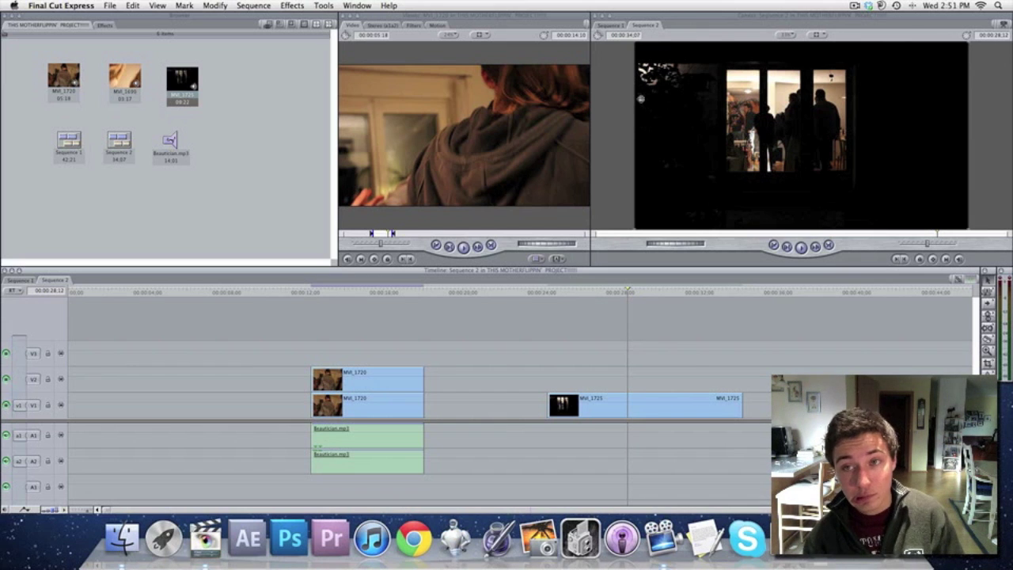
Step: Paste a copy of MVI_1725 after the original and move it up onto V2
{"action": "left_click", "coordinate": [681, 401]}
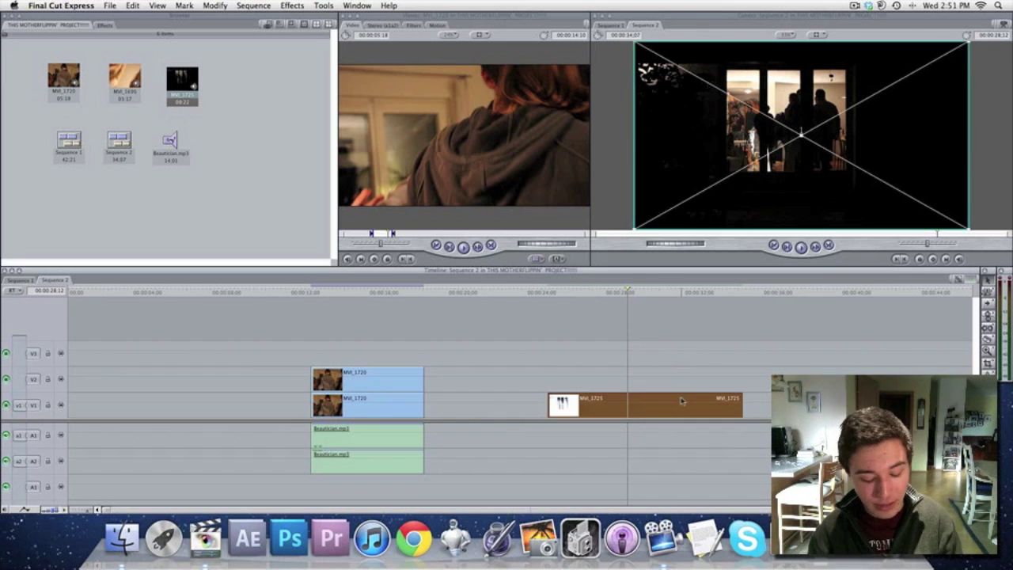
{"action": "left_click", "coordinate": [737, 294]}
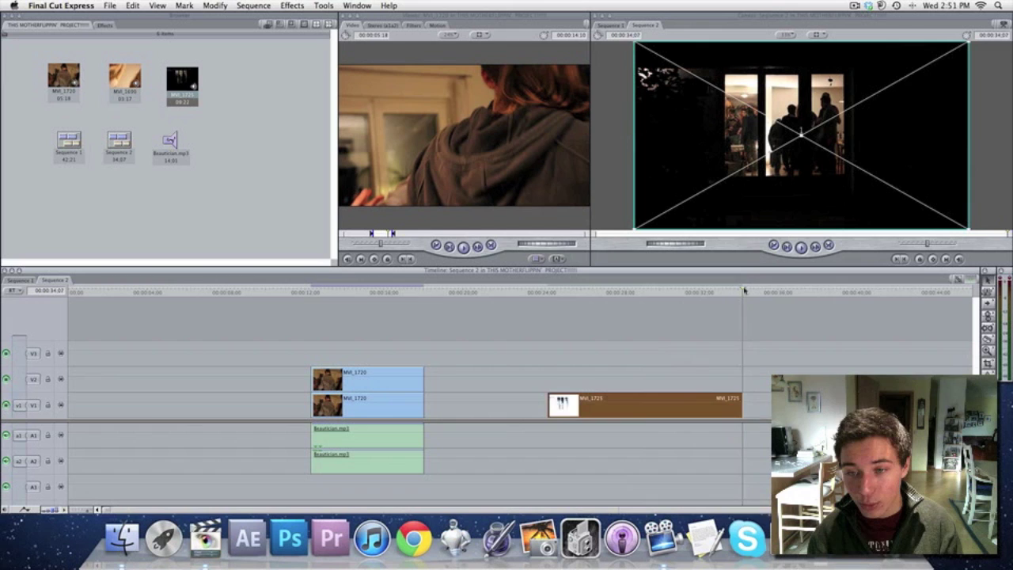
{"action": "key", "text": "super+v"}
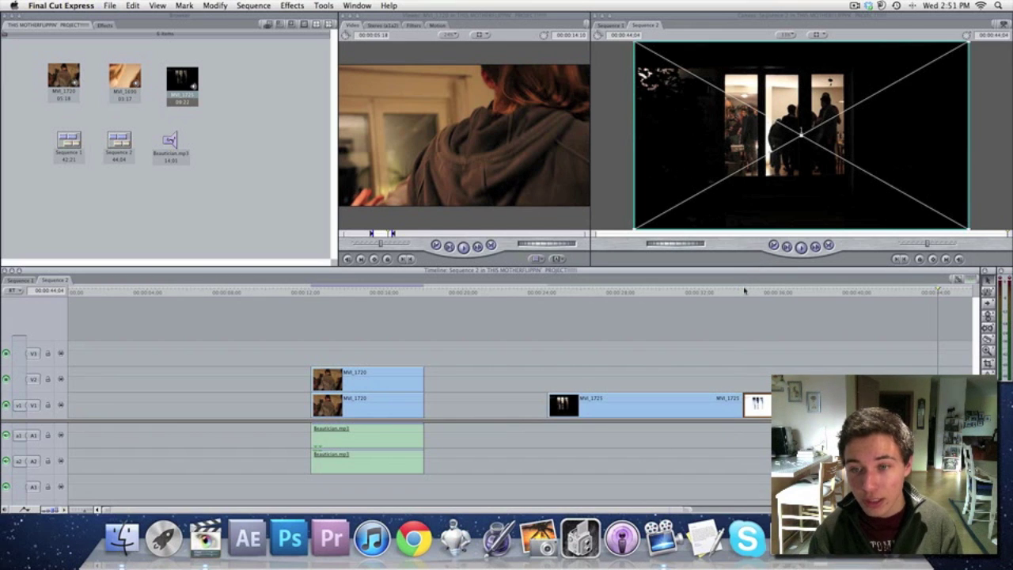
{"action": "left_click_drag", "start_coordinate": [715, 417], "coordinate": [769, 385]}
{"action": "key", "text": "super+shift+a"}
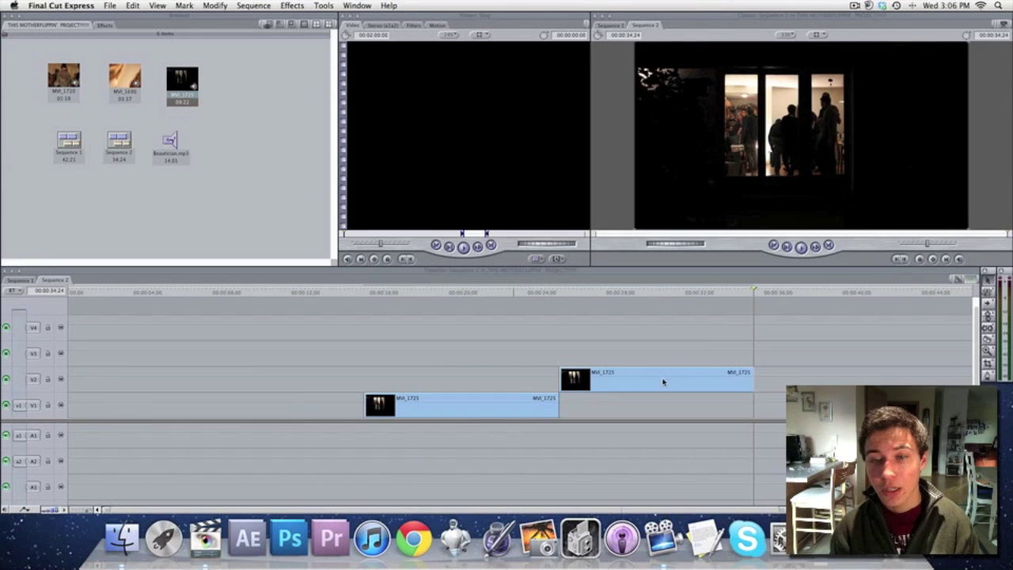
{"action": "left_click", "coordinate": [663, 380]}
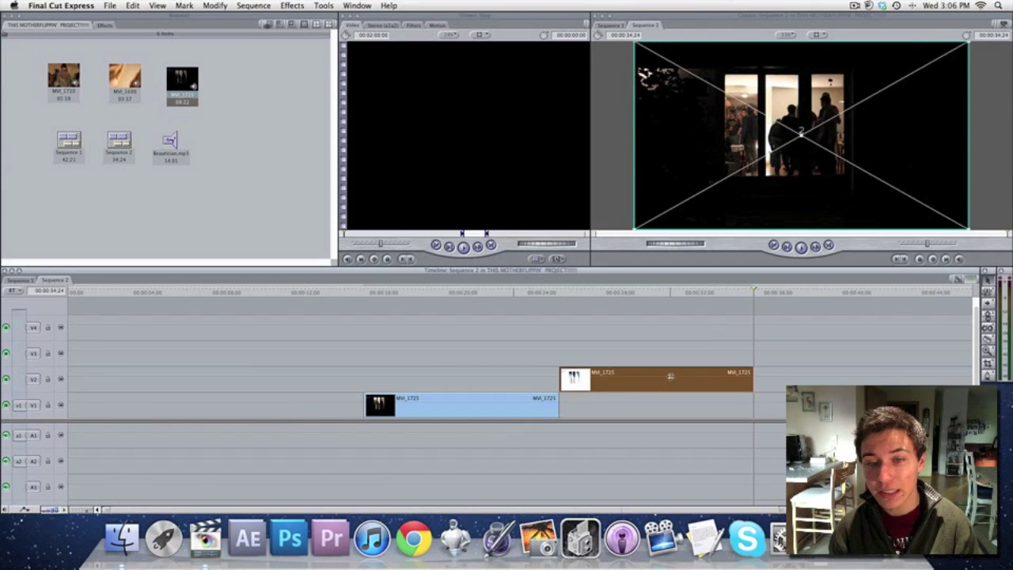
Step: Crop the right and bottom edges of the V1 MVI_1725 clip, leaving a small top-left box
{"action": "left_click", "coordinate": [528, 377]}
{"action": "left_click", "coordinate": [524, 294]}
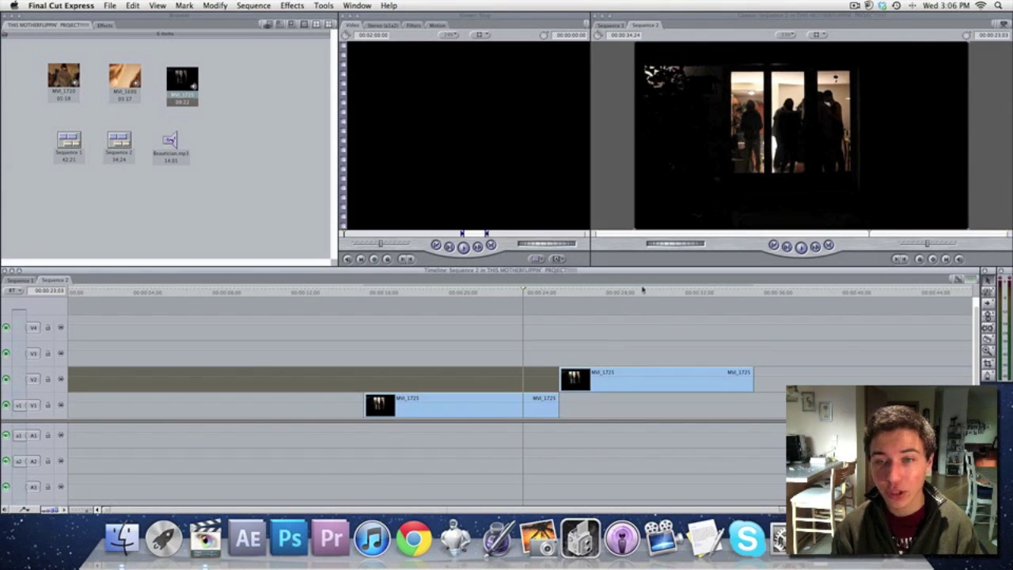
{"action": "left_click_drag", "start_coordinate": [642, 290], "coordinate": [529, 293]}
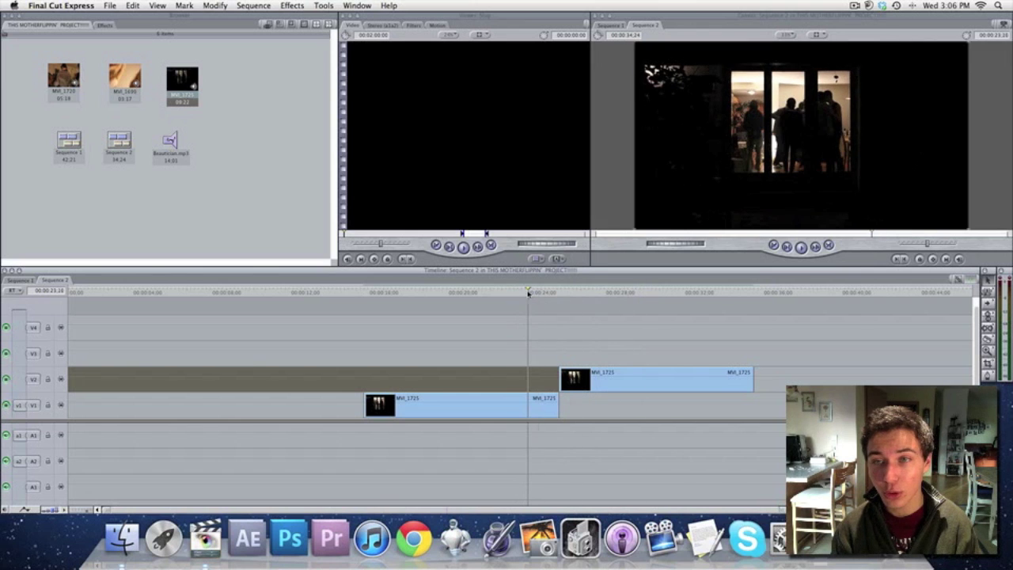
{"action": "double_click", "coordinate": [507, 417]}
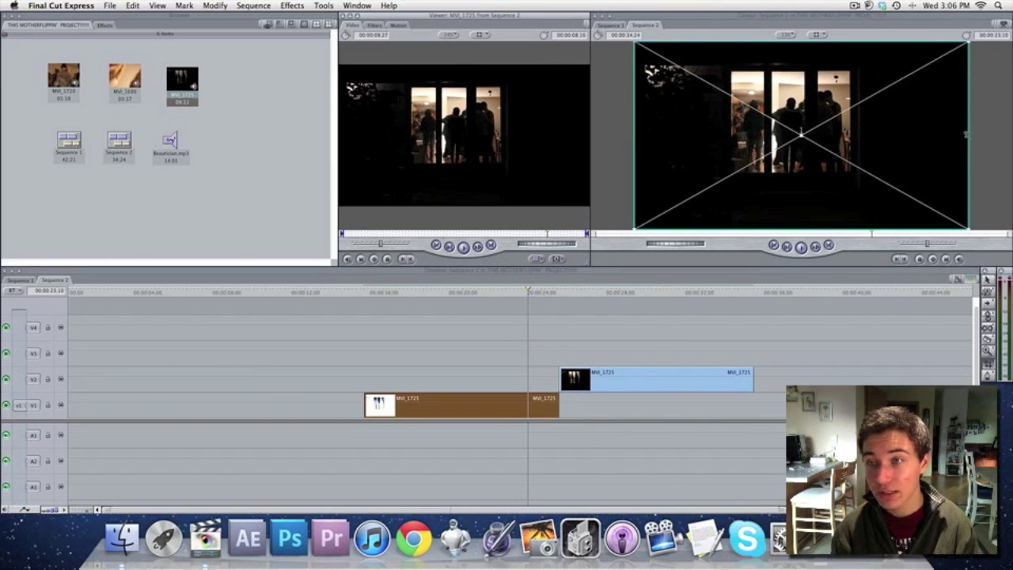
{"action": "left_click_drag", "start_coordinate": [967, 135], "coordinate": [723, 136]}
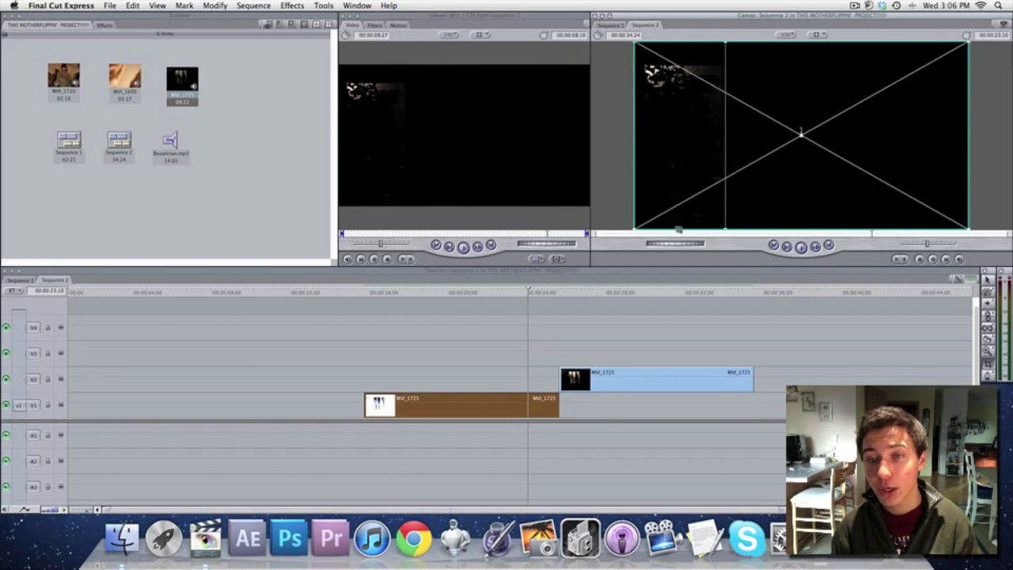
{"action": "left_click_drag", "start_coordinate": [678, 228], "coordinate": [681, 211]}
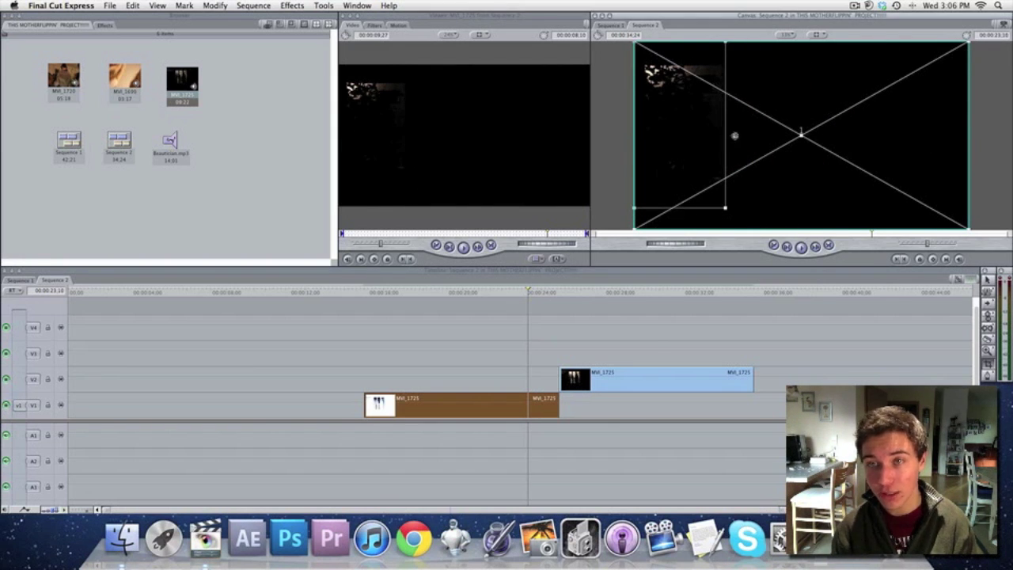
{"action": "left_click_drag", "start_coordinate": [720, 131], "coordinate": [719, 136]}
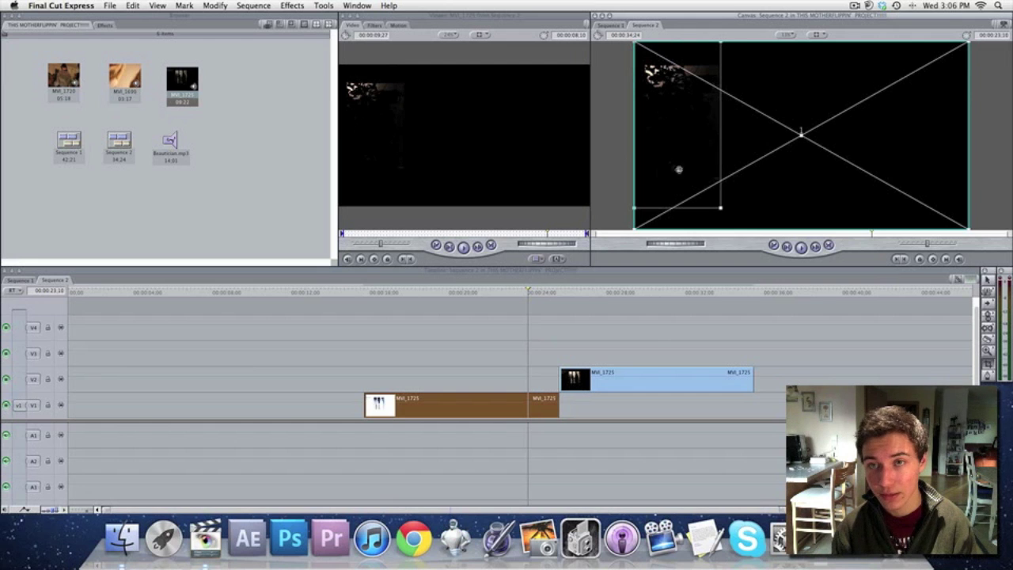
{"action": "left_click", "coordinate": [625, 349]}
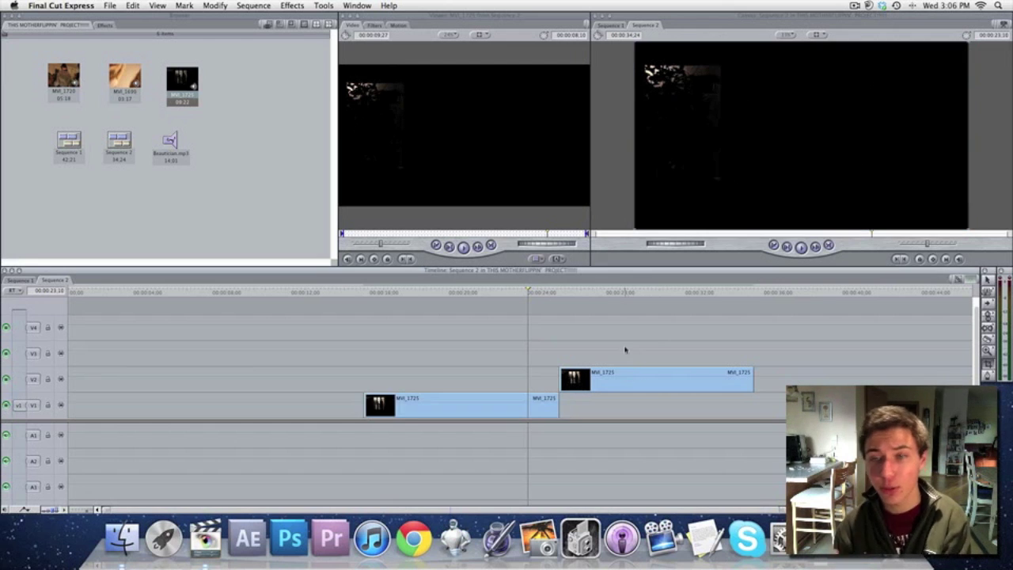
{"action": "double_click", "coordinate": [586, 375]}
Step: Crop the V2 MVI_1725 clip's left, bottom, right and top edges to frame the bright window
{"action": "left_click", "coordinate": [628, 294]}
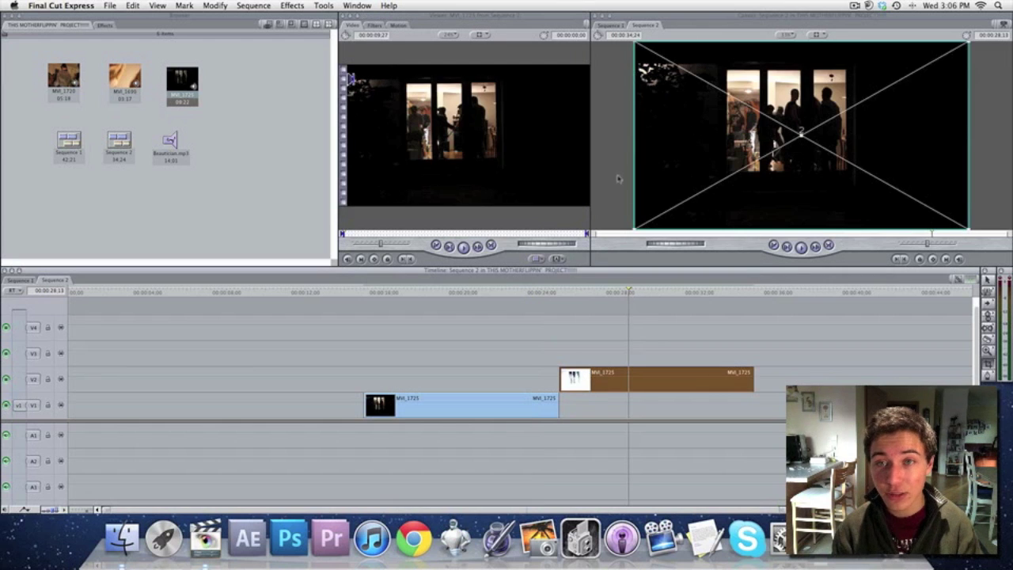
{"action": "double_click", "coordinate": [663, 378]}
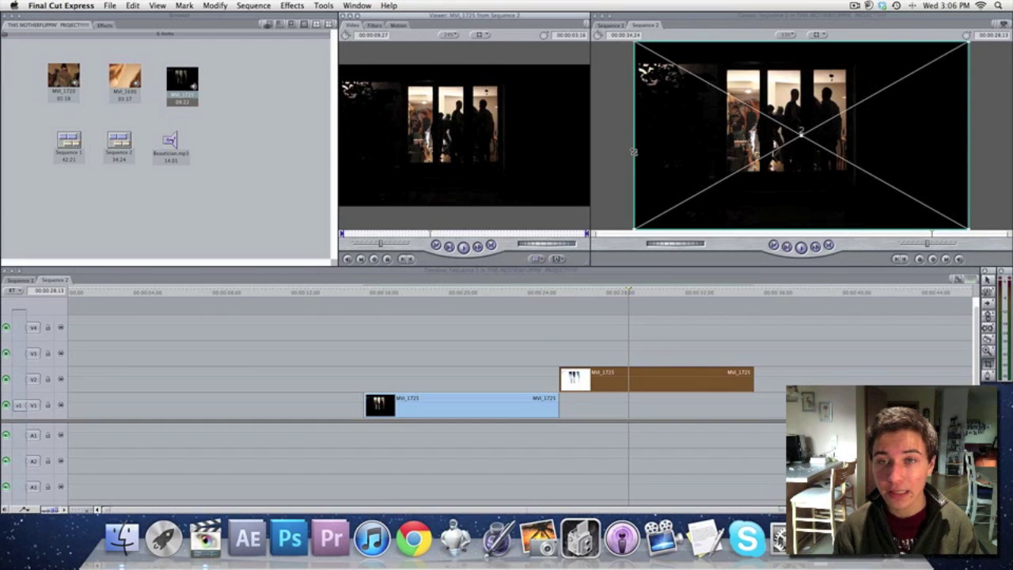
{"action": "left_click_drag", "start_coordinate": [633, 152], "coordinate": [714, 150]}
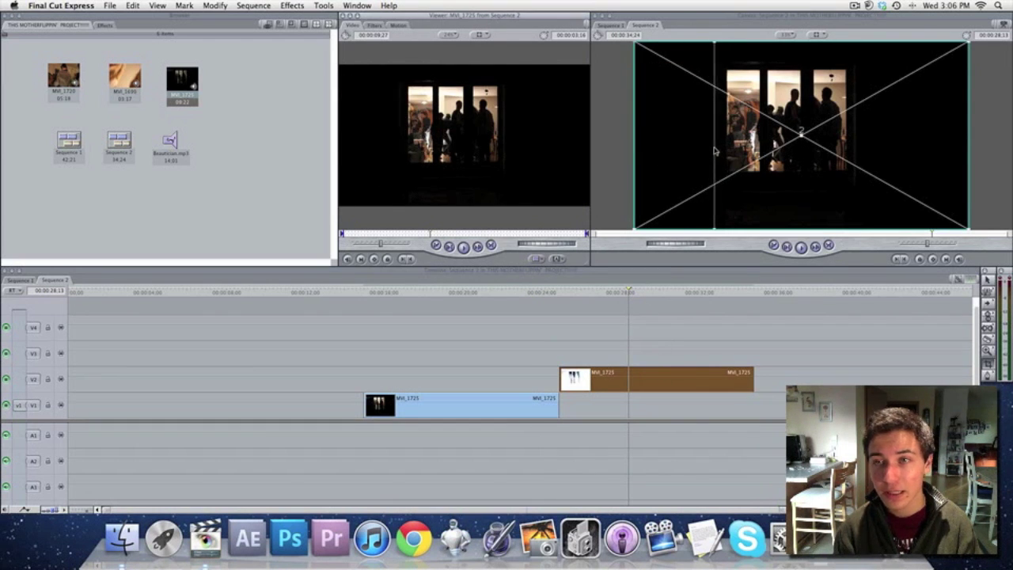
{"action": "left_click", "coordinate": [806, 232]}
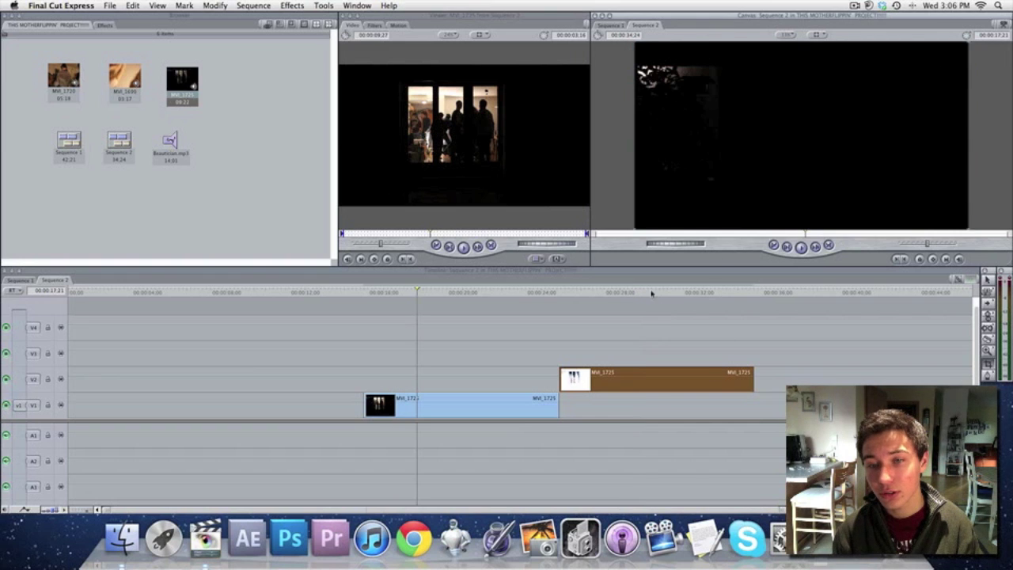
{"action": "left_click", "coordinate": [652, 292]}
{"action": "left_click_drag", "start_coordinate": [818, 227], "coordinate": [829, 187]}
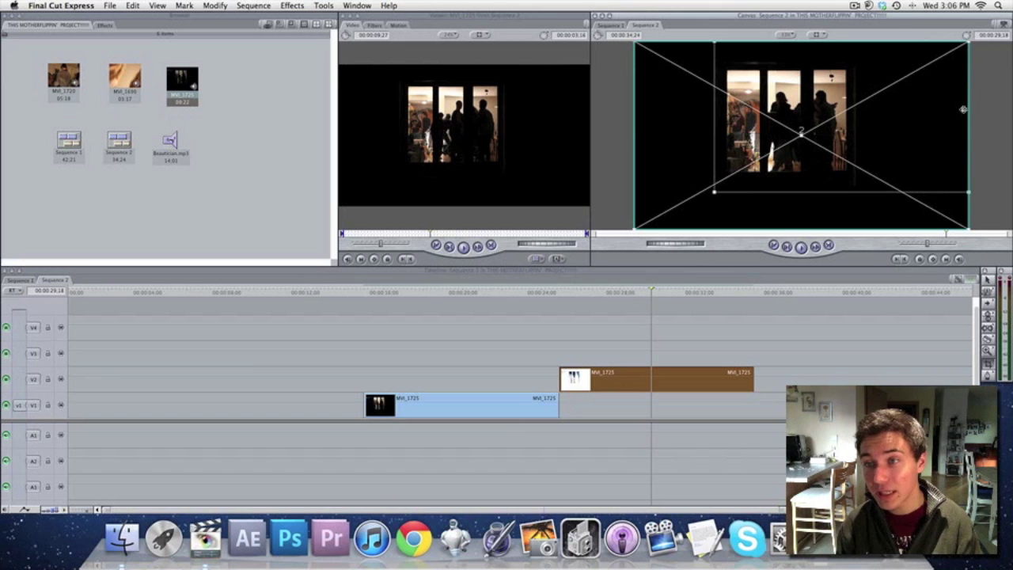
{"action": "left_click_drag", "start_coordinate": [967, 104], "coordinate": [863, 122]}
{"action": "left_click_drag", "start_coordinate": [789, 42], "coordinate": [792, 52]}
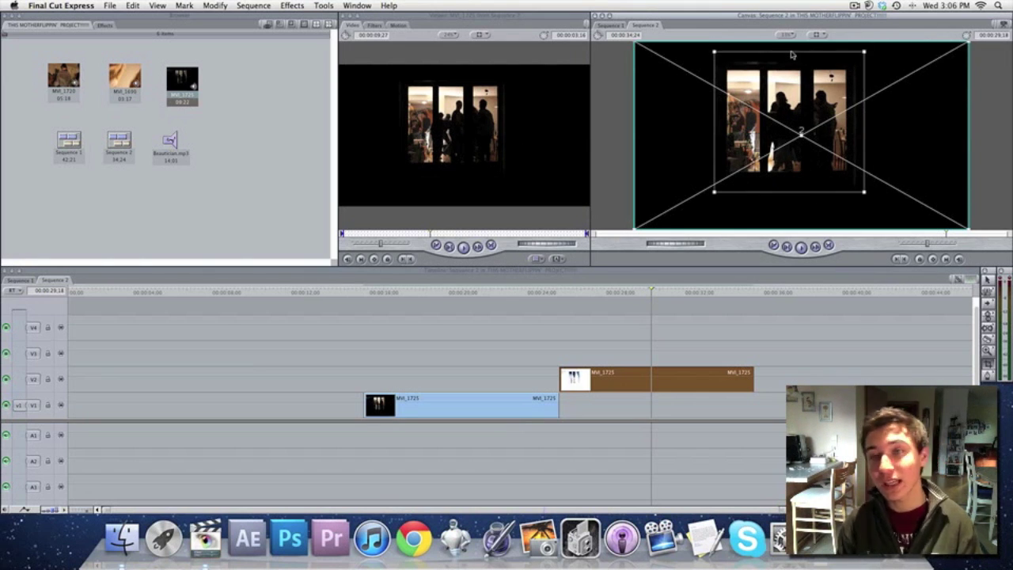
{"action": "left_click_drag", "start_coordinate": [717, 115], "coordinate": [713, 118]}
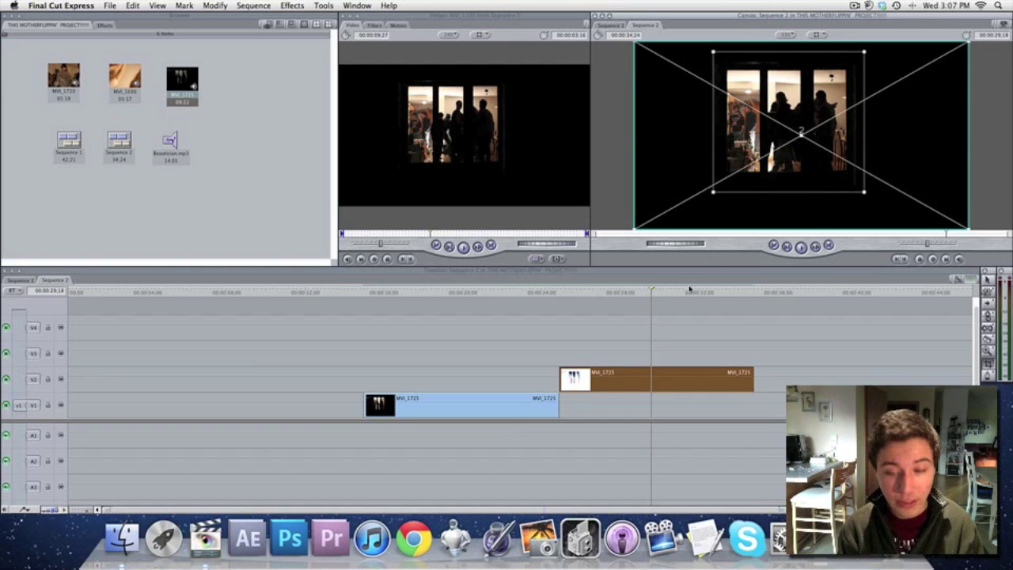
{"action": "left_click_drag", "start_coordinate": [622, 388], "coordinate": [427, 388]}
Step: Align the window clip above the V1 clip, compare the layers, and shift its picture right
{"action": "left_click", "coordinate": [408, 294]}
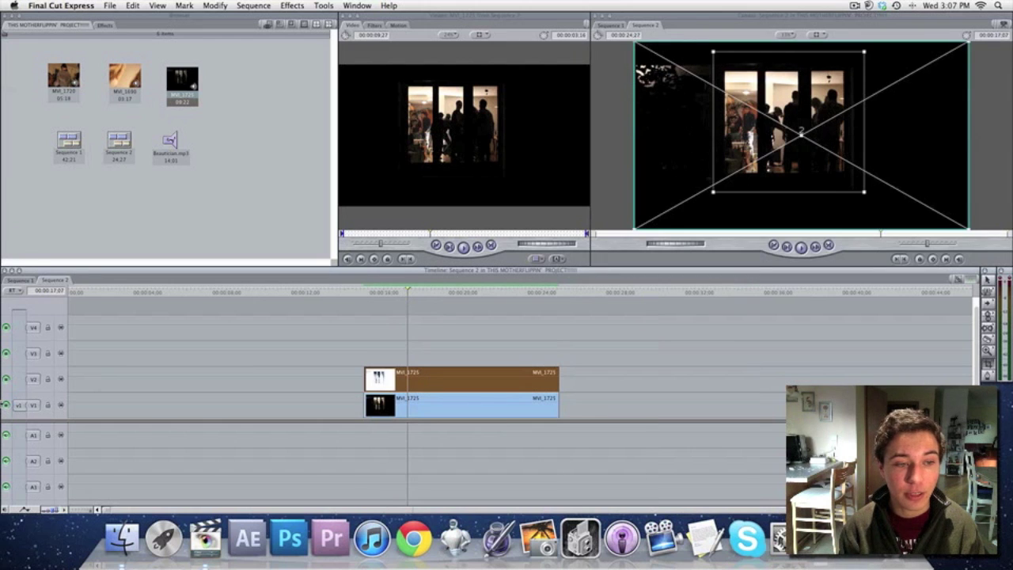
{"action": "left_click", "coordinate": [6, 379]}
{"action": "left_click", "coordinate": [7, 405]}
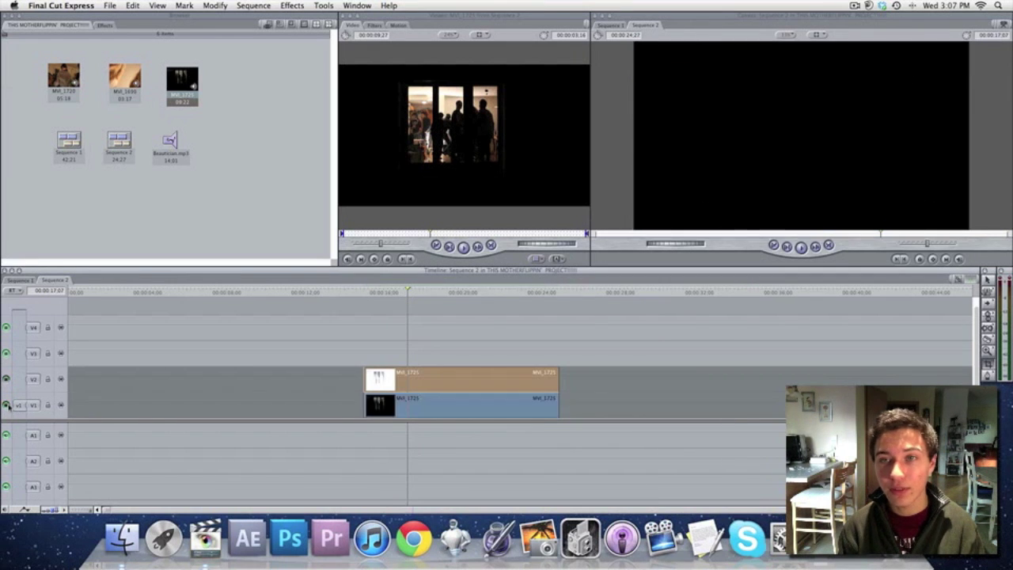
{"action": "left_click", "coordinate": [7, 405]}
{"action": "left_click", "coordinate": [8, 406]}
{"action": "left_click", "coordinate": [6, 379]}
{"action": "left_click", "coordinate": [5, 379]}
{"action": "left_click", "coordinate": [5, 380]}
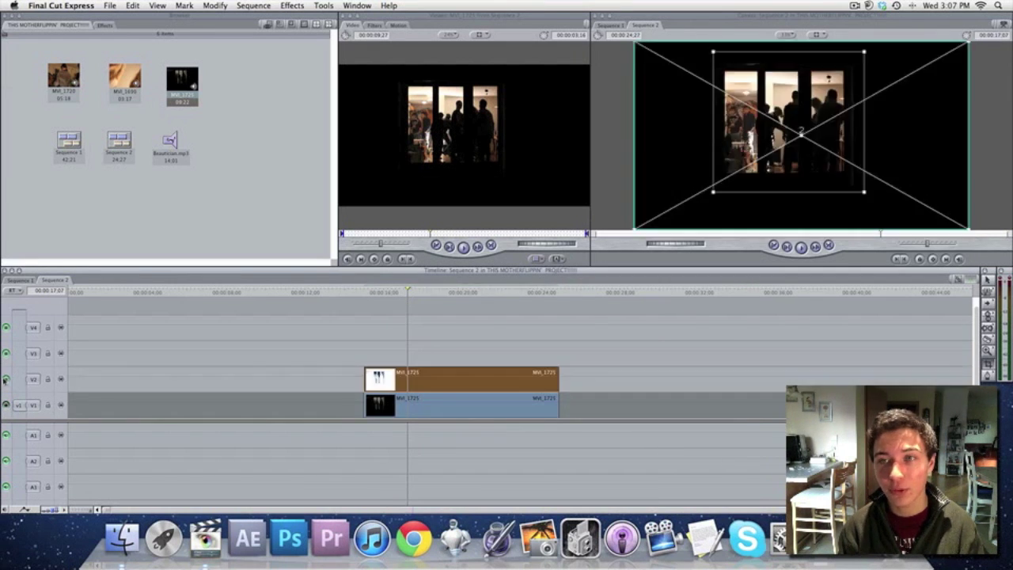
{"action": "left_click", "coordinate": [7, 405]}
{"action": "left_click", "coordinate": [6, 405]}
{"action": "left_click", "coordinate": [6, 405]}
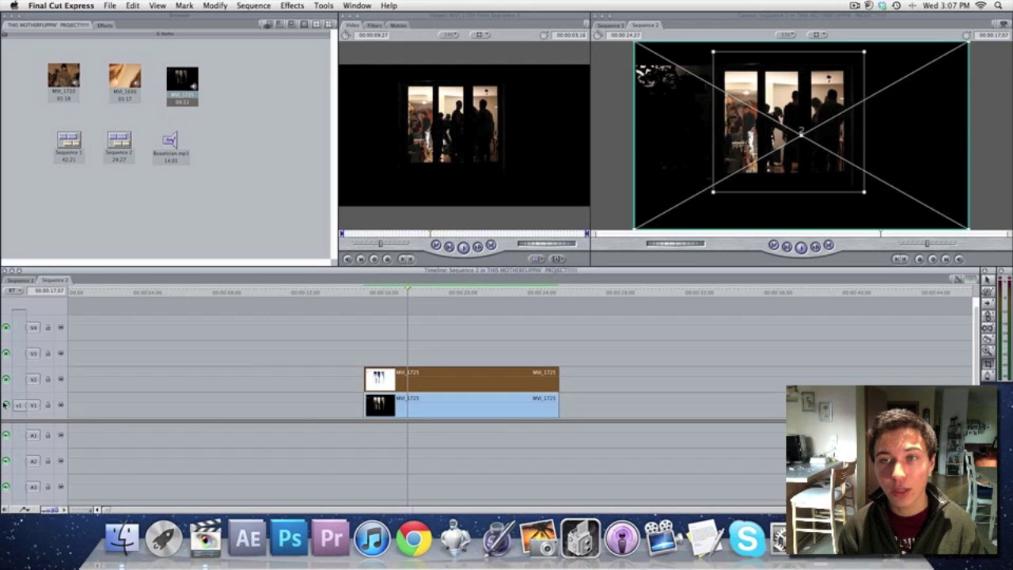
{"action": "left_click_drag", "start_coordinate": [733, 204], "coordinate": [897, 209]}
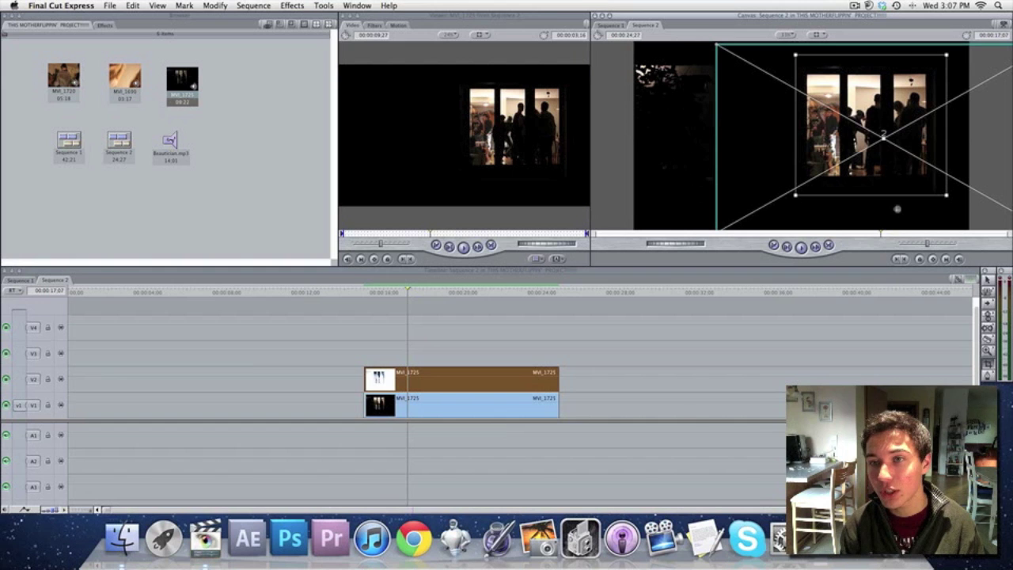
{"action": "left_click", "coordinate": [545, 407]}
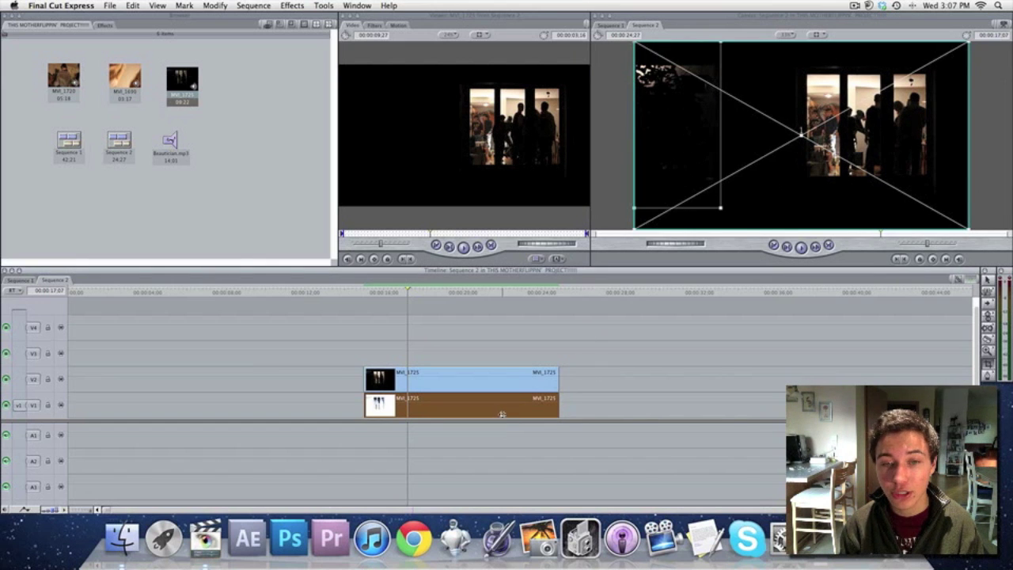
{"action": "left_click", "coordinate": [591, 297]}
{"action": "key", "text": "super+v"}
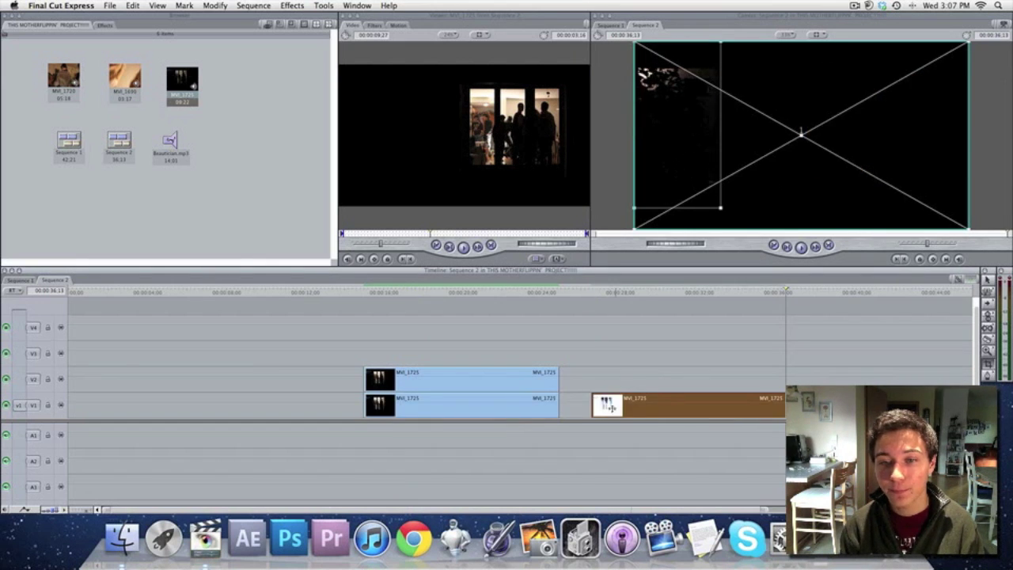
{"action": "left_click_drag", "start_coordinate": [610, 407], "coordinate": [382, 353]}
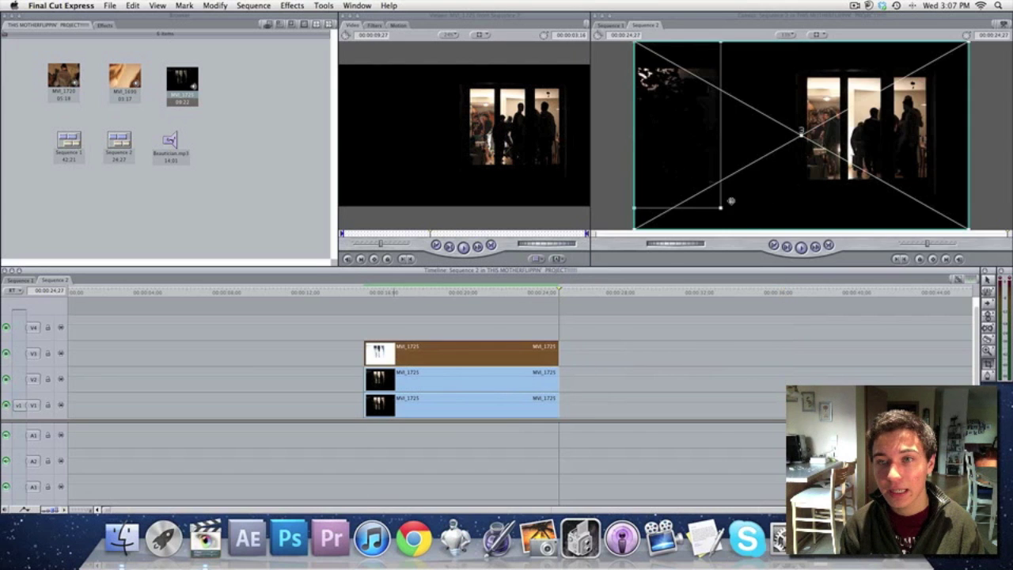
{"action": "left_click_drag", "start_coordinate": [731, 202], "coordinate": [801, 203]}
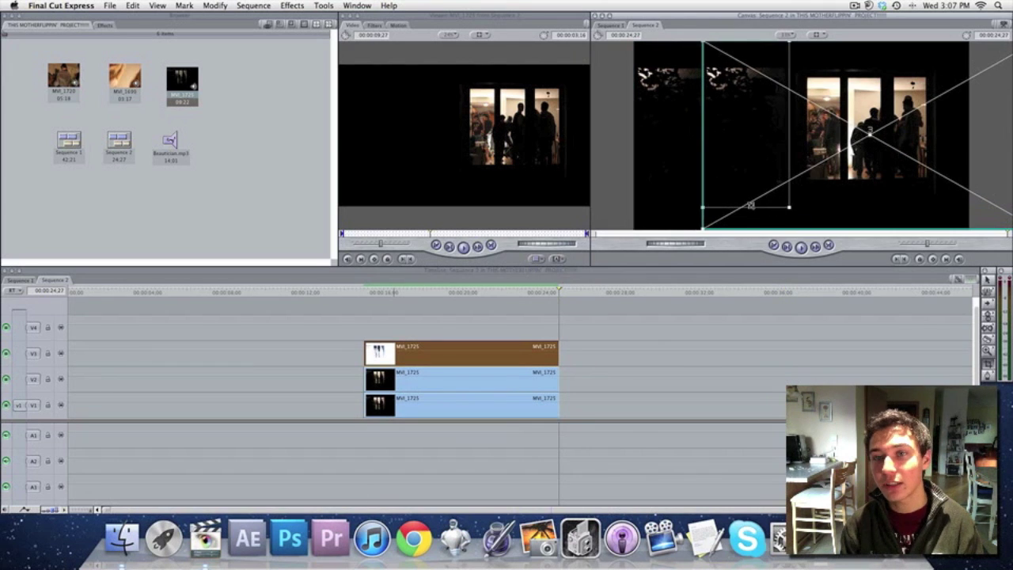
{"action": "left_click", "coordinate": [788, 340]}
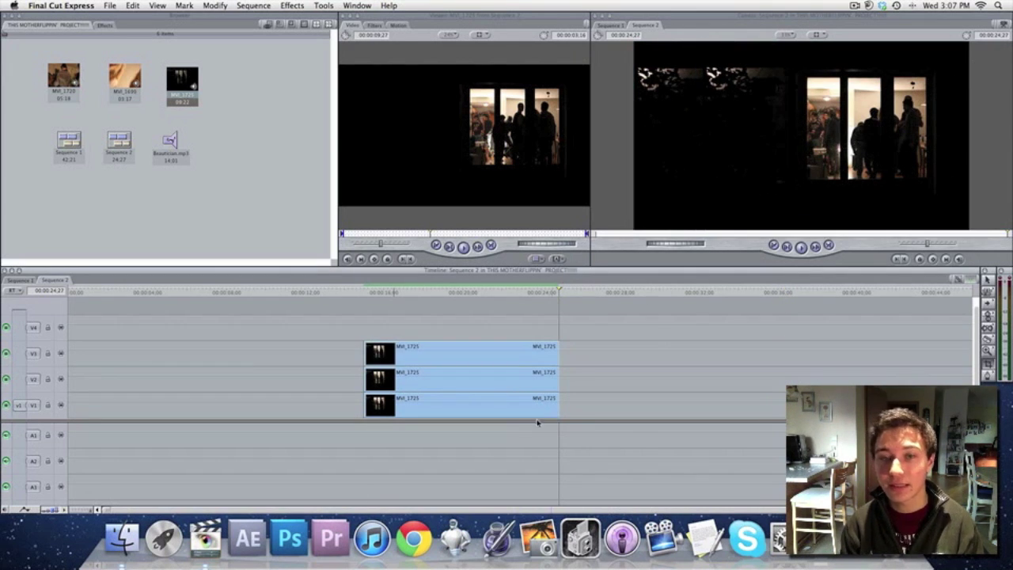
{"action": "left_click", "coordinate": [479, 362]}
{"action": "key", "text": "Delete"}
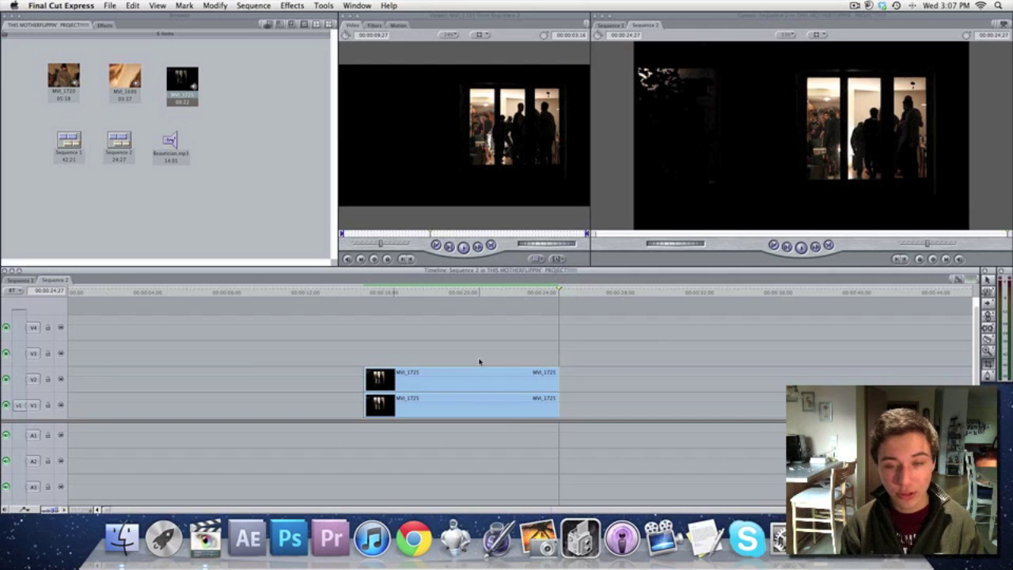
{"action": "key", "text": "super+z"}
{"action": "key", "text": "super+z"}
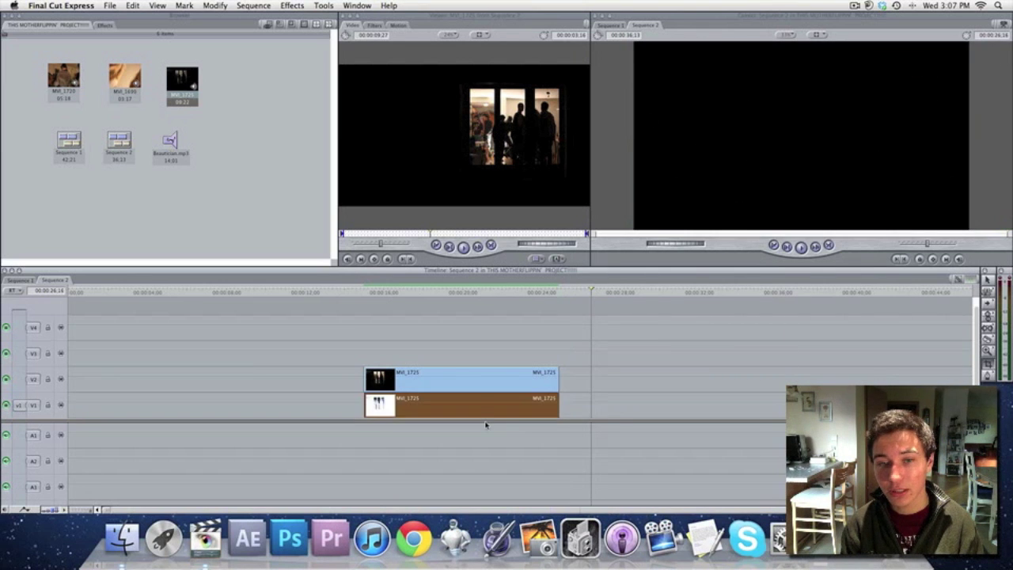
Step: Move the cropped window picture back toward the centre of the frame
{"action": "left_click_drag", "start_coordinate": [483, 307], "coordinate": [452, 297]}
{"action": "left_click", "coordinate": [520, 399]}
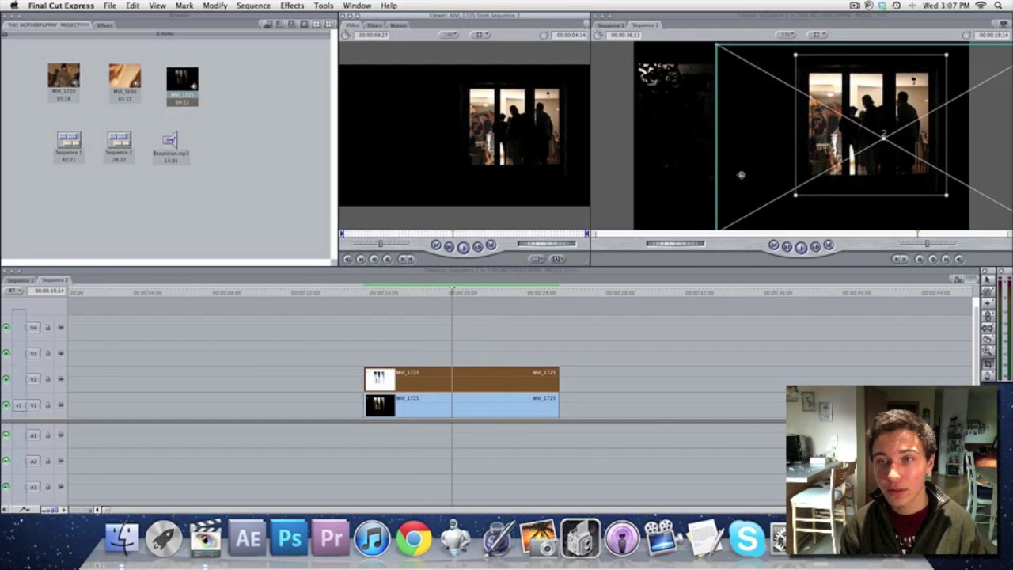
{"action": "left_click_drag", "start_coordinate": [737, 162], "coordinate": [656, 160]}
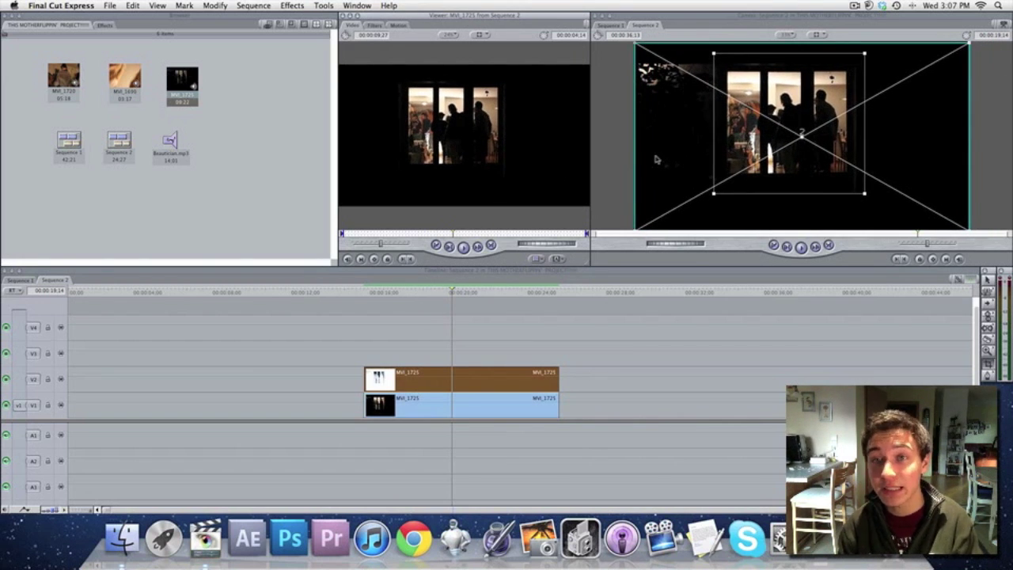
{"action": "left_click", "coordinate": [682, 380]}
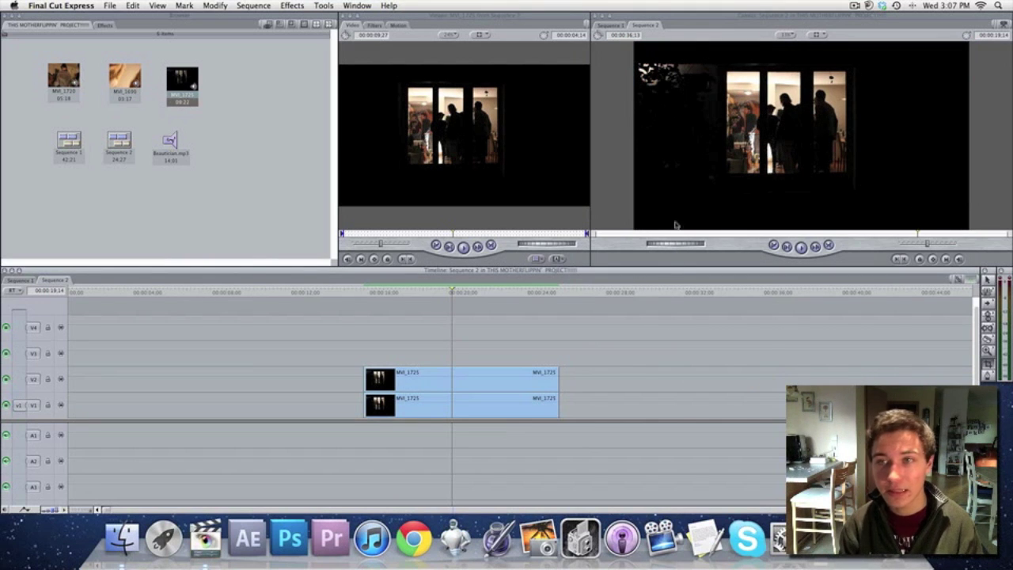
{"action": "left_click", "coordinate": [525, 373]}
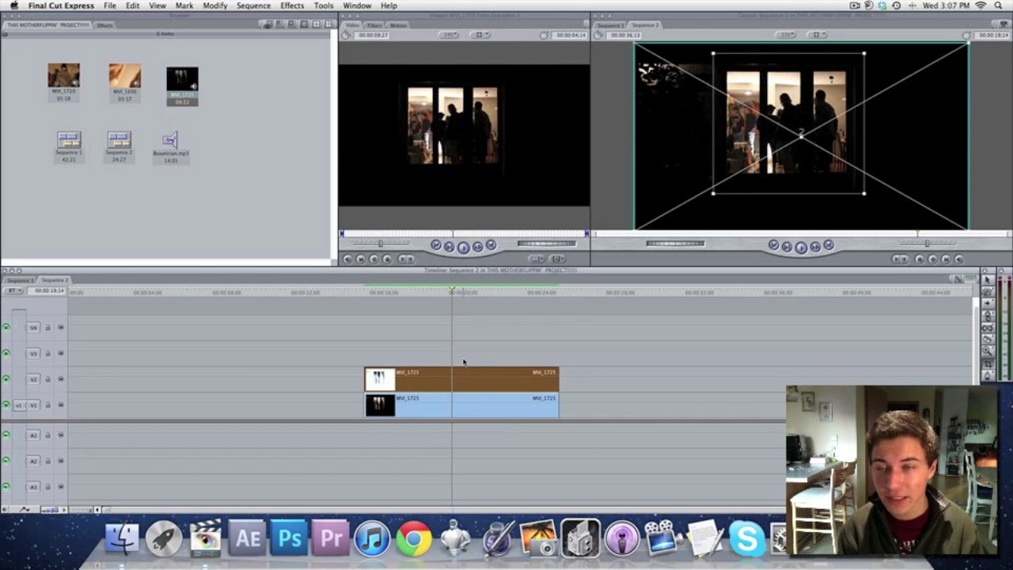
{"action": "left_click", "coordinate": [572, 354]}
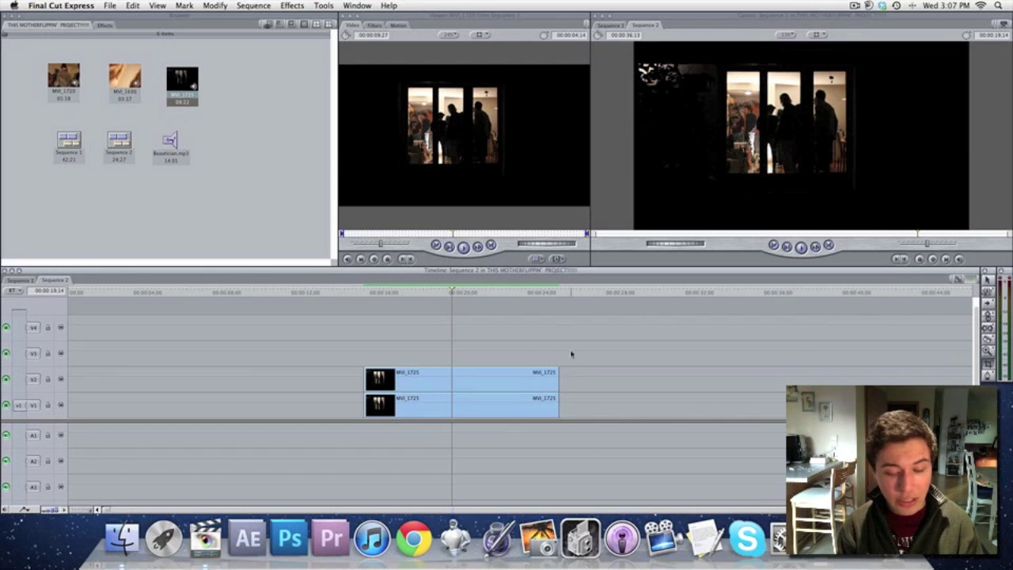
Step: Copy the V2 MVI_1725 clip and paste it onto V3 aligned above the other two
{"action": "left_click", "coordinate": [499, 380]}
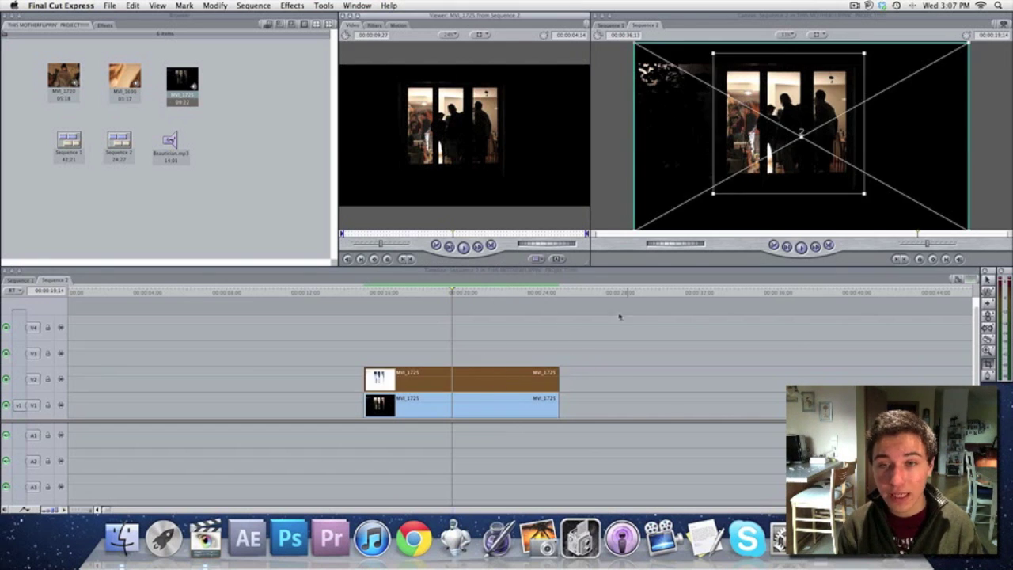
{"action": "left_click", "coordinate": [566, 296]}
{"action": "key", "text": "super+v"}
{"action": "left_click_drag", "start_coordinate": [590, 404], "coordinate": [395, 355]}
{"action": "left_click", "coordinate": [457, 316]}
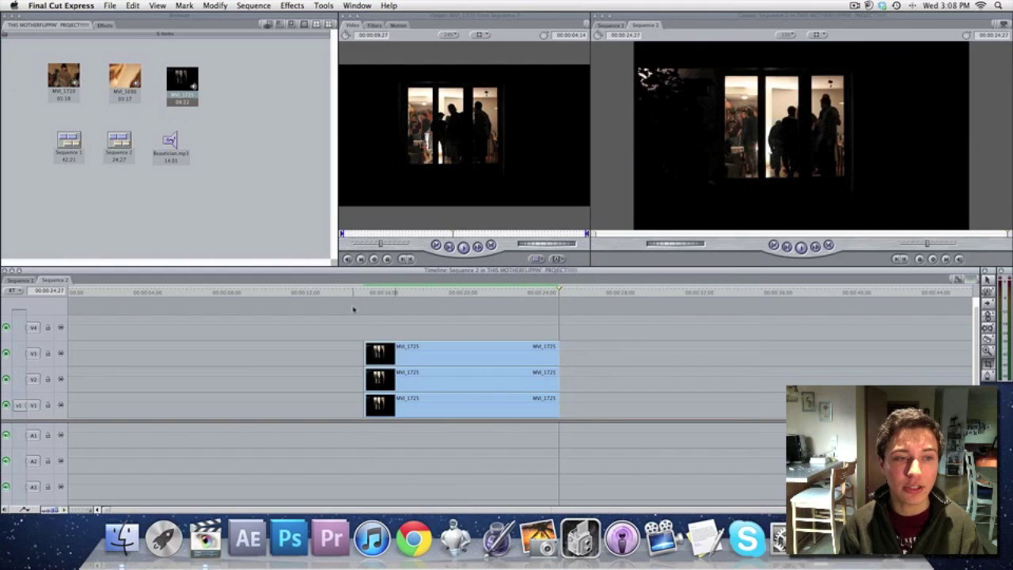
{"action": "left_click", "coordinate": [409, 353]}
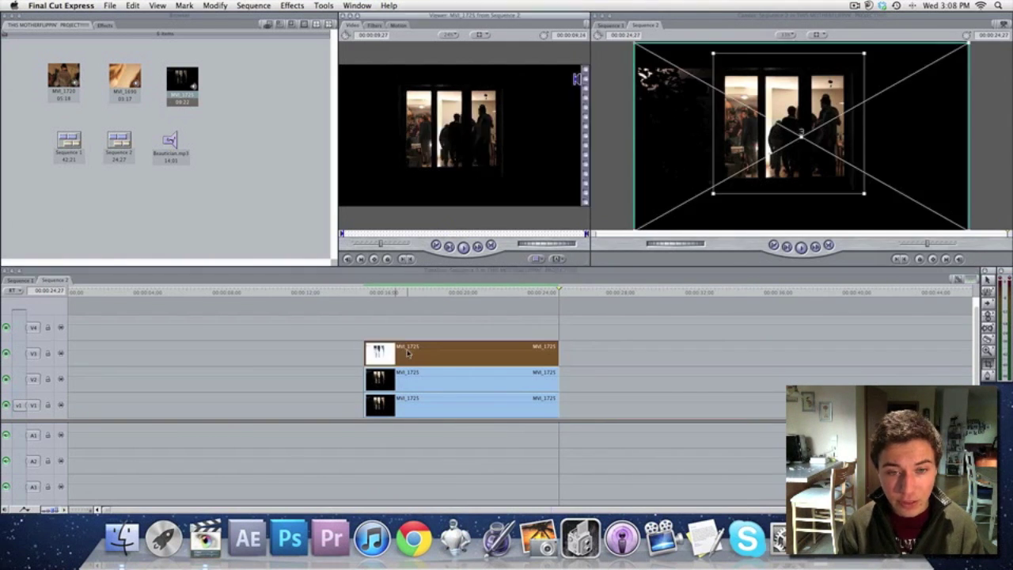
{"action": "left_click", "coordinate": [426, 381]}
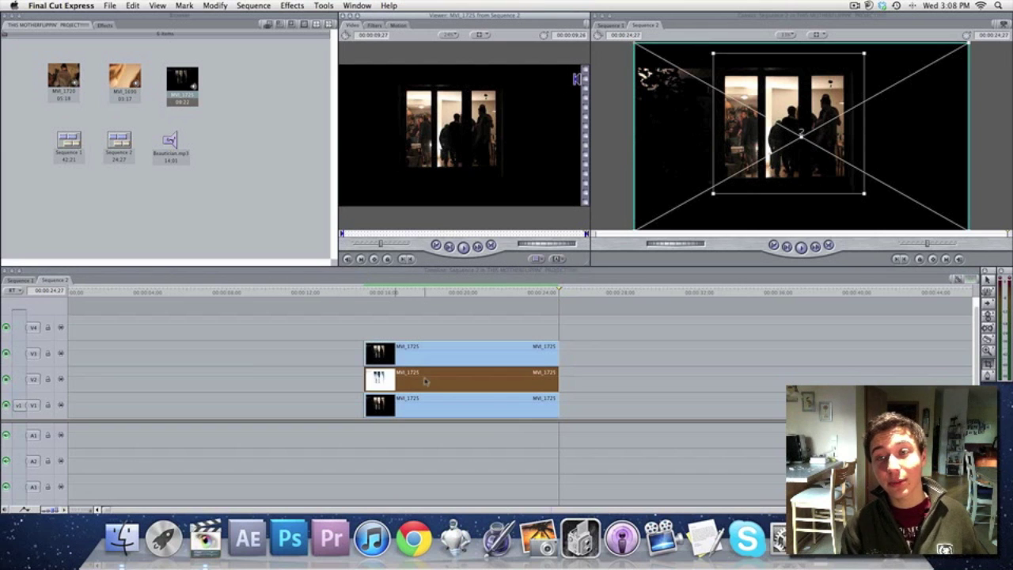
{"action": "left_click", "coordinate": [366, 327]}
{"action": "left_click", "coordinate": [390, 350]}
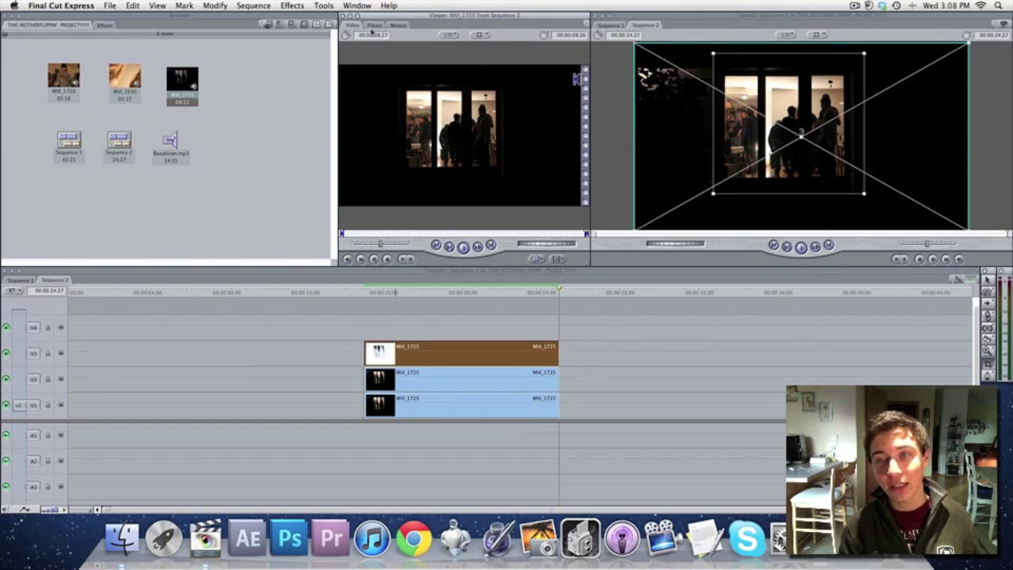
{"action": "left_click", "coordinate": [23, 281]}
Step: Copy the color correction and Blink filters from MVI_1690's Filters tab in Sequence 1
{"action": "left_click", "coordinate": [367, 393]}
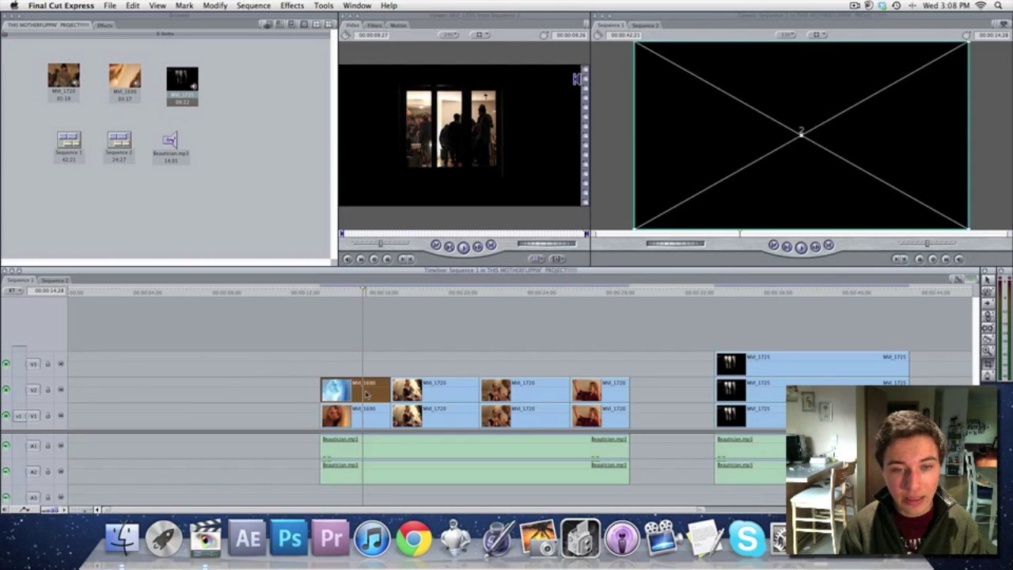
{"action": "double_click", "coordinate": [366, 394]}
{"action": "left_click", "coordinate": [408, 26]}
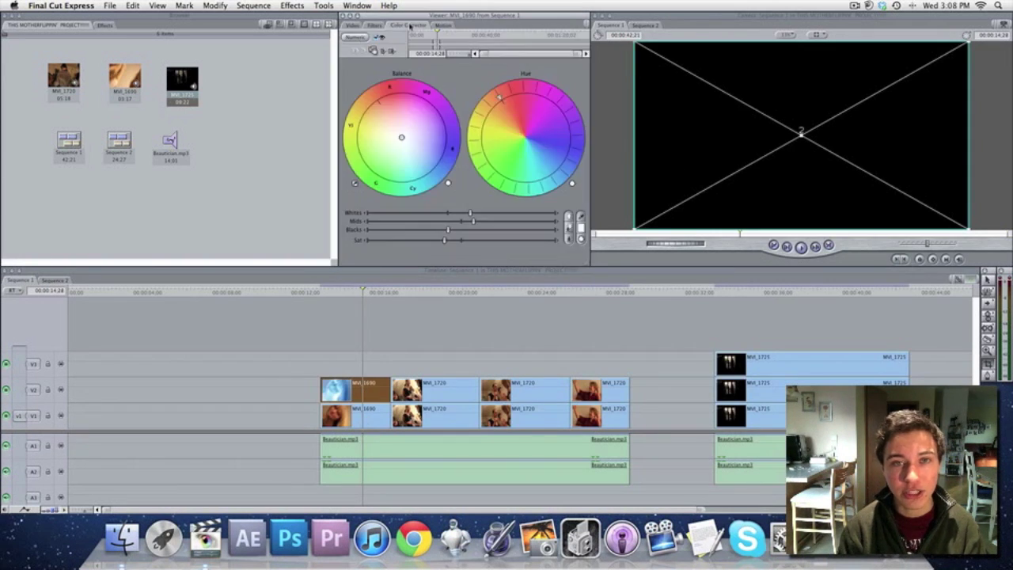
{"action": "left_click", "coordinate": [376, 27]}
{"action": "left_click", "coordinate": [374, 65]}
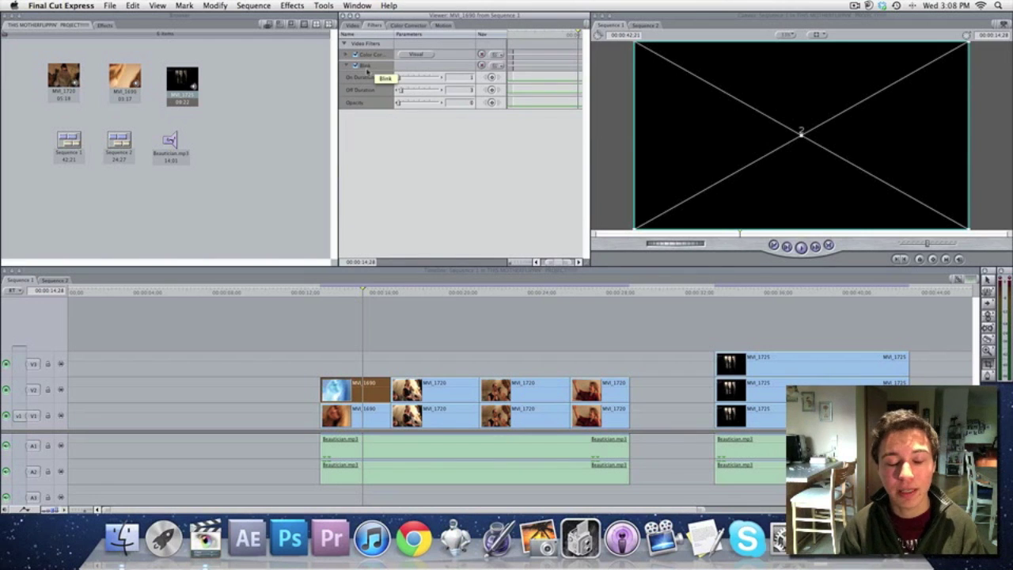
{"action": "right_click", "coordinate": [368, 64]}
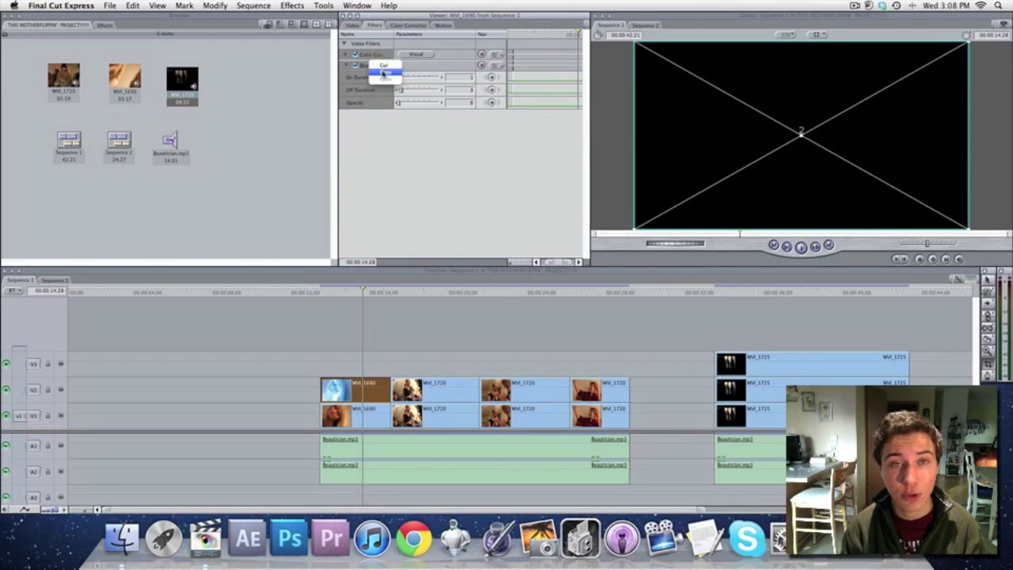
{"action": "left_click", "coordinate": [386, 72]}
Step: Back in Sequence 2, paste the copied filters onto the V3 MVI_1725 clip
{"action": "left_click", "coordinate": [55, 280]}
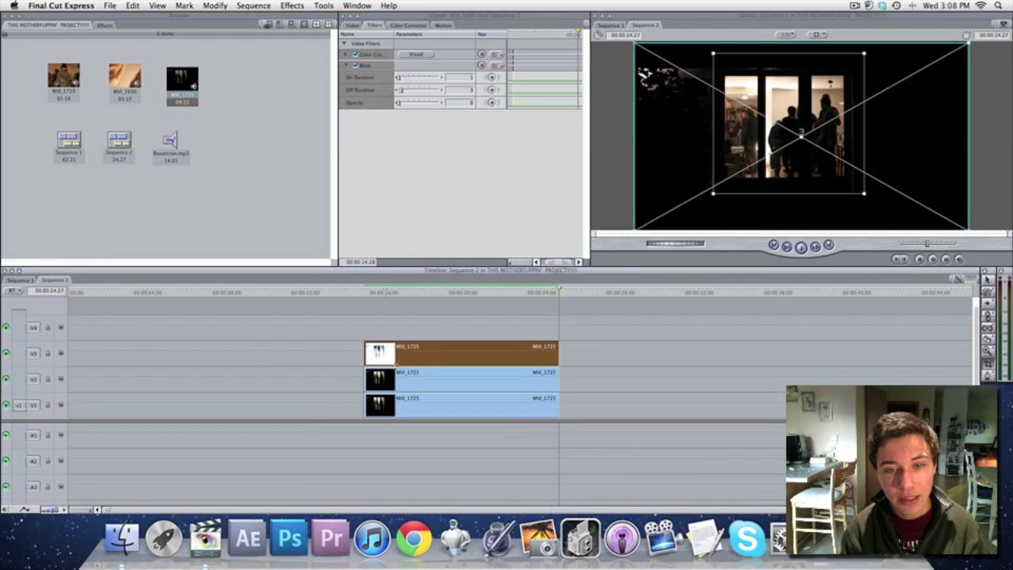
{"action": "double_click", "coordinate": [427, 352]}
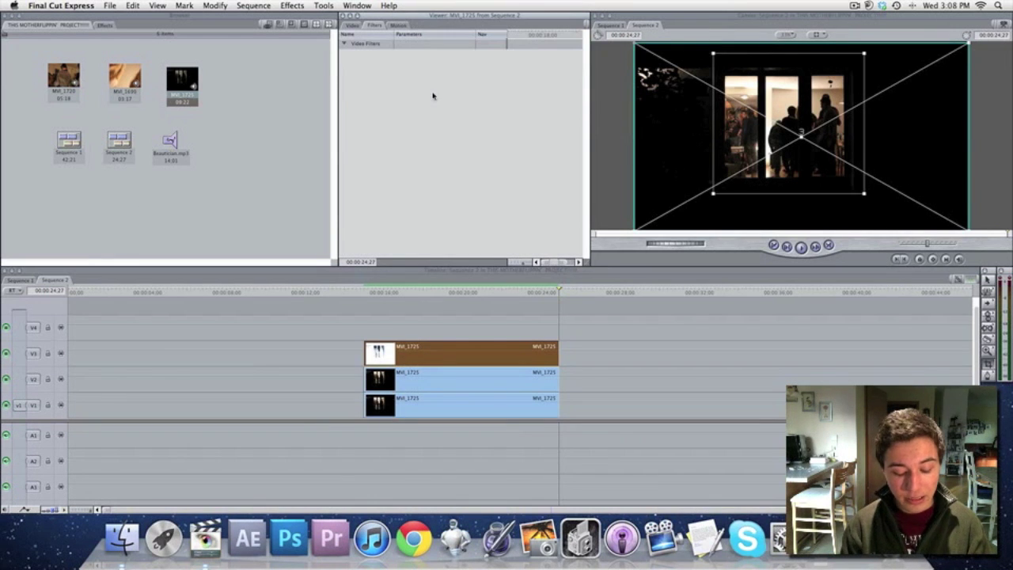
{"action": "key", "text": "alt+v"}
Step: Copy the Color Corrector and Blink filters from the V1 MVI_1690 clip in Sequence 1
{"action": "double_click", "coordinate": [462, 383]}
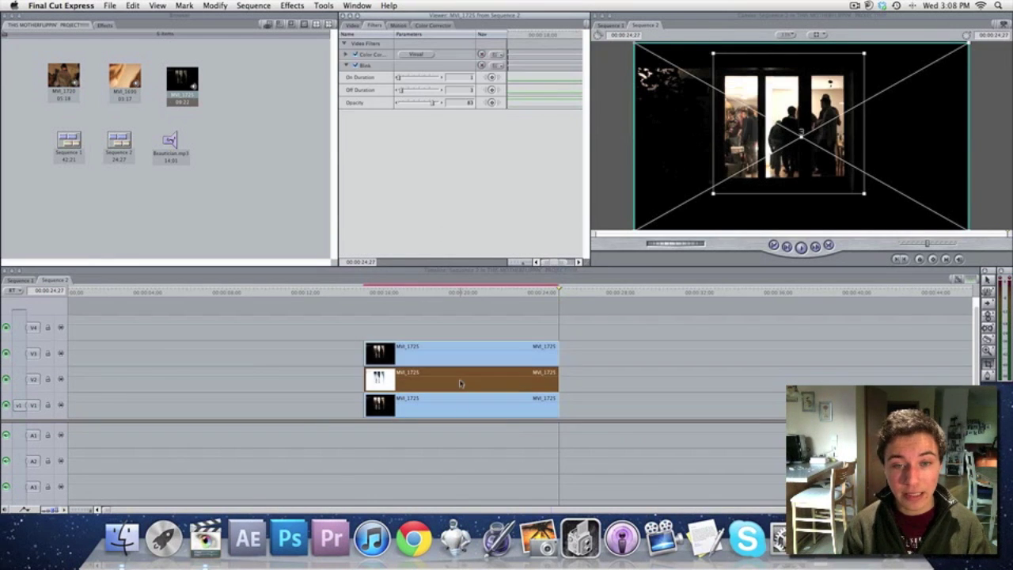
{"action": "left_click", "coordinate": [30, 282]}
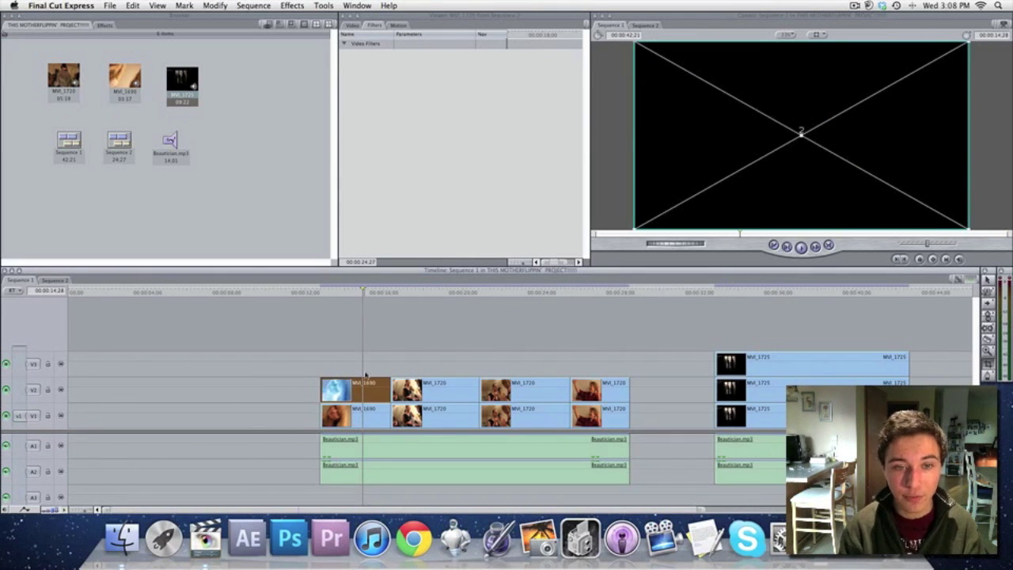
{"action": "double_click", "coordinate": [364, 390]}
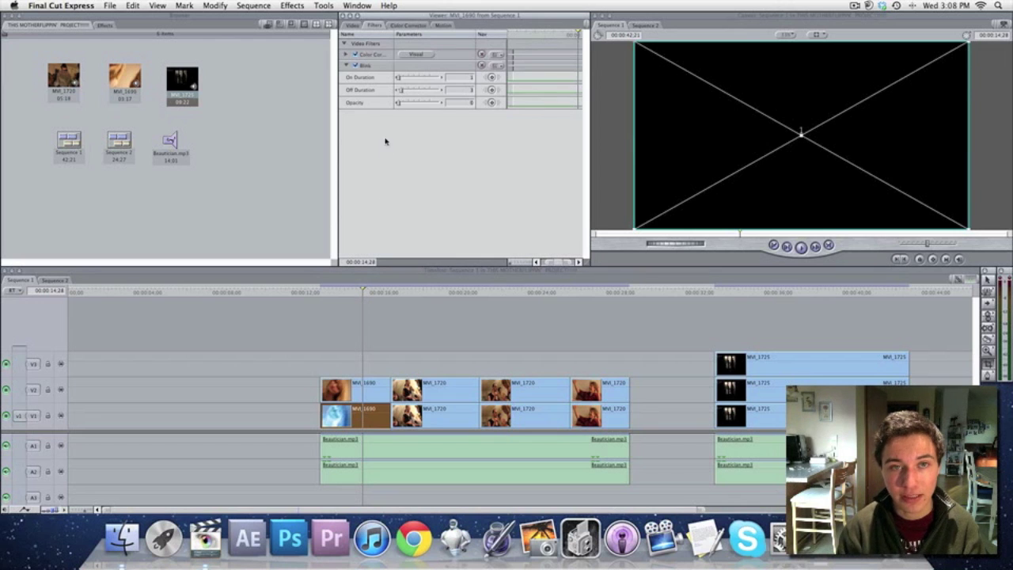
{"action": "left_click", "coordinate": [368, 57]}
{"action": "left_click", "coordinate": [367, 65], "text": "shift"}
{"action": "right_click", "coordinate": [369, 61]}
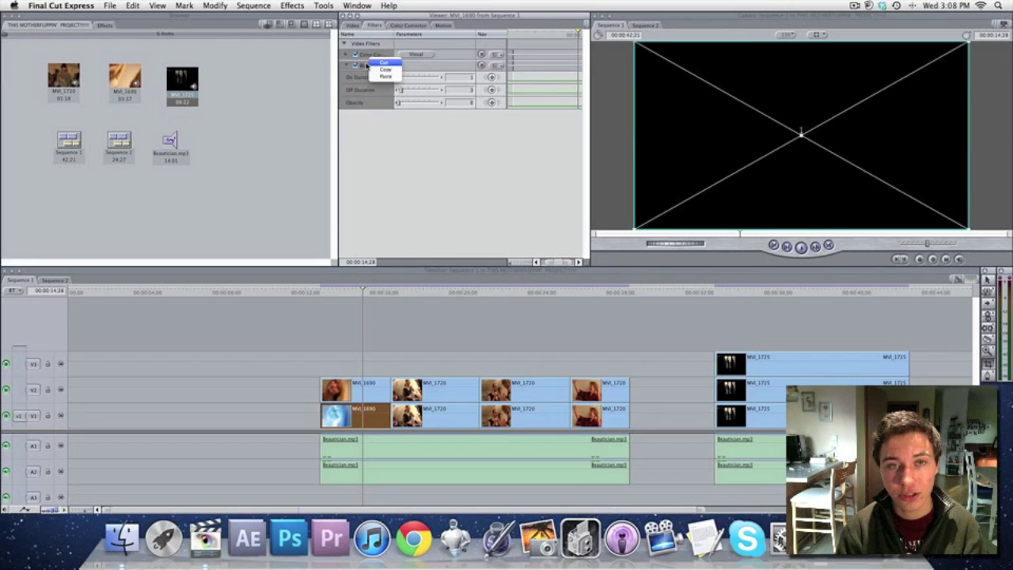
{"action": "left_click", "coordinate": [385, 70]}
Step: Paste the Color Corrector and Blink filters into the V2 MVI_1725 clip in Sequence 2
{"action": "left_click", "coordinate": [54, 280]}
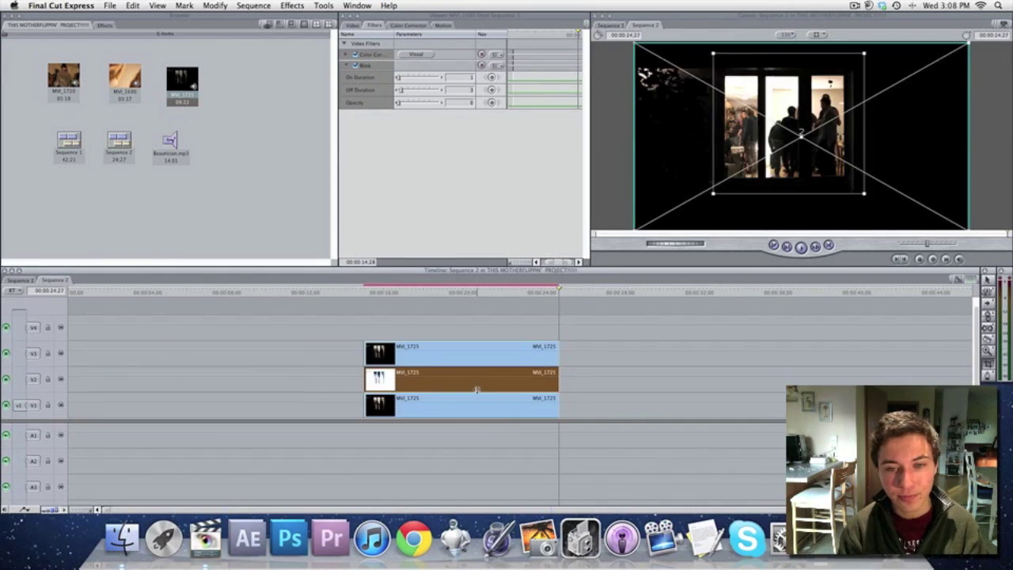
{"action": "double_click", "coordinate": [475, 382]}
{"action": "key", "text": "super+v"}
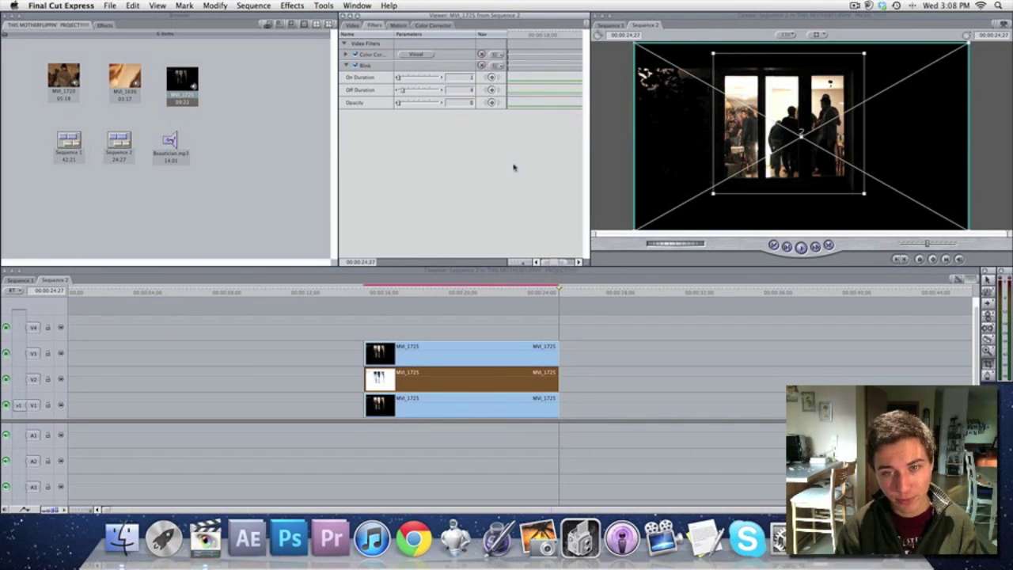
{"action": "left_click", "coordinate": [250, 354]}
{"action": "left_click", "coordinate": [422, 294]}
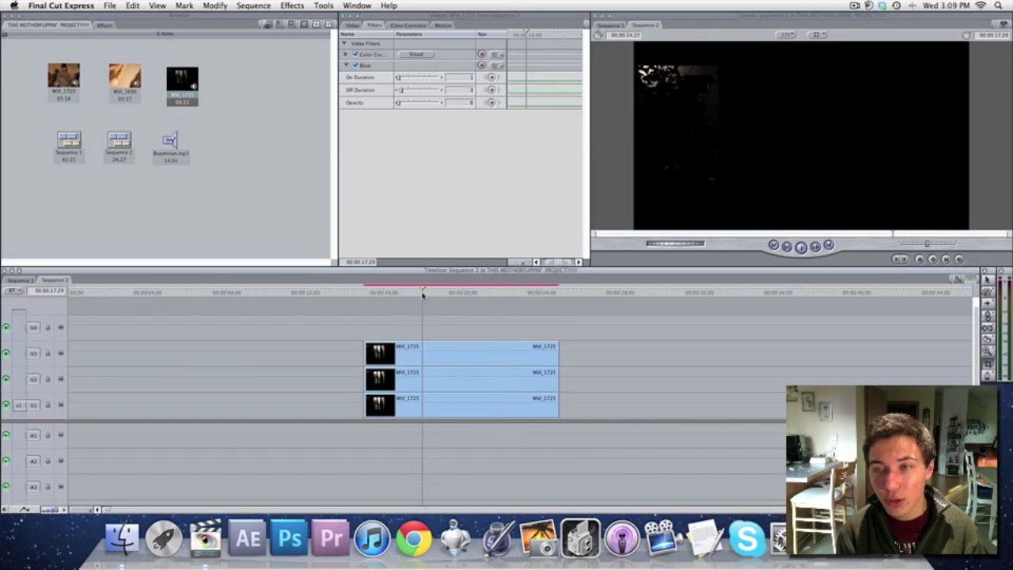
{"action": "left_click_drag", "start_coordinate": [422, 294], "coordinate": [424, 294]}
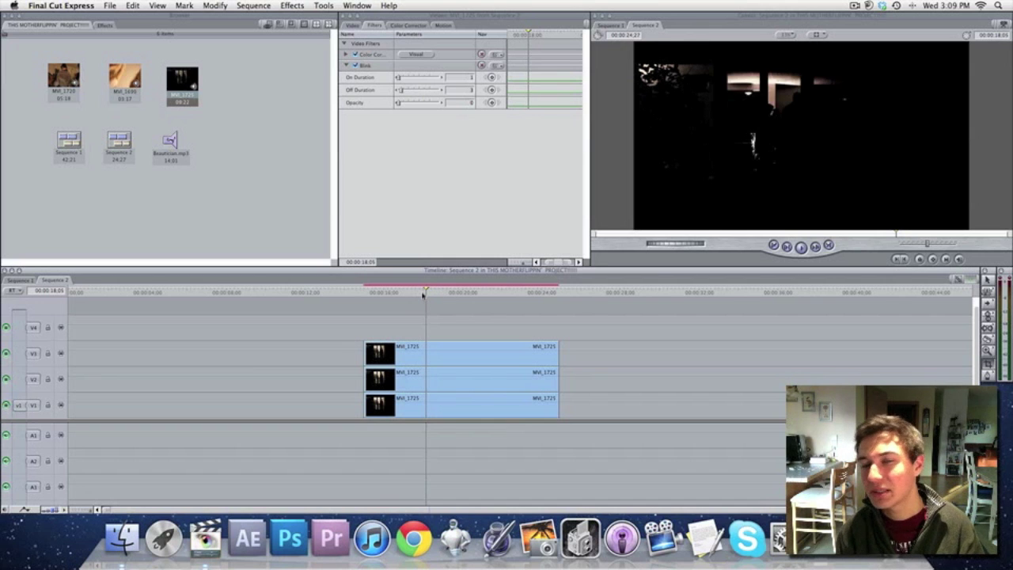
{"action": "key", "text": "Right"}
{"action": "key", "text": "Right"}
{"action": "key", "text": "Right"}
{"action": "key", "text": "Right"}
{"action": "key", "text": "Right"}
{"action": "key", "text": "Right"}
{"action": "key", "text": "Right"}
{"action": "key", "text": "Right"}
{"action": "key", "text": "Right"}
{"action": "key", "text": "Right"}
{"action": "key", "text": "Right"}
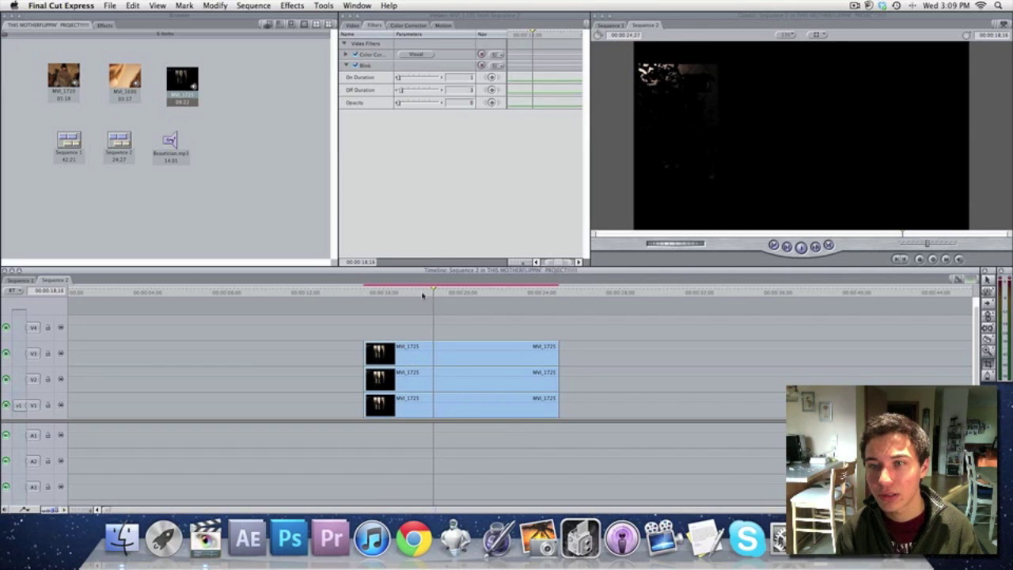
{"action": "key", "text": "Right"}
{"action": "key", "text": "Right"}
{"action": "key", "text": "Right"}
{"action": "key", "text": "Right"}
{"action": "key", "text": "Right"}
{"action": "key", "text": "Right"}
{"action": "key", "text": "Right"}
{"action": "key", "text": "Right"}
{"action": "key", "text": "Right"}
{"action": "key", "text": "Right"}
{"action": "key", "text": "Right"}
{"action": "key", "text": "Right"}
{"action": "key", "text": "Right"}
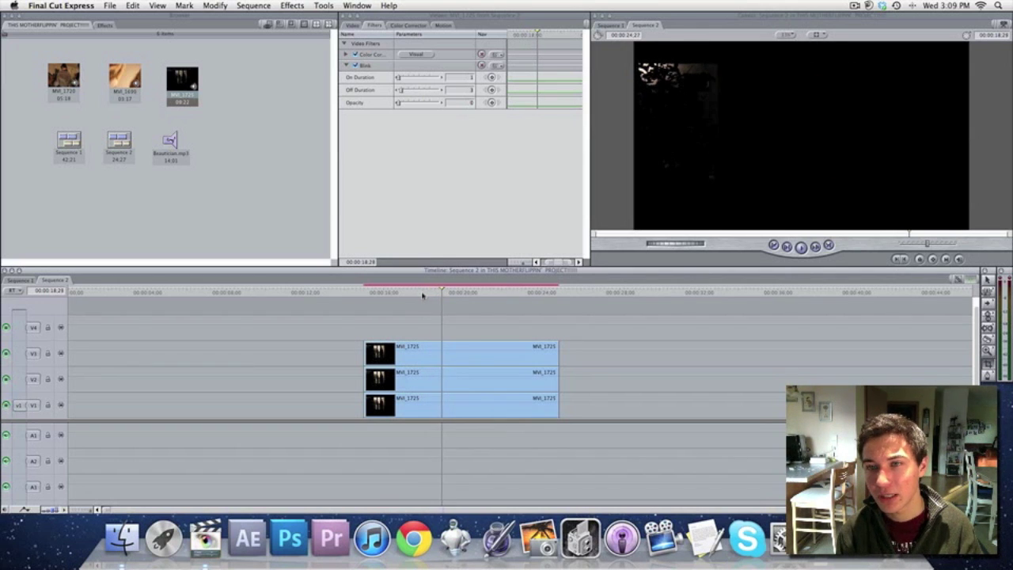
{"action": "key", "text": "Right"}
{"action": "key", "text": "Right"}
{"action": "key", "text": "Right"}
{"action": "key", "text": "Right"}
{"action": "key", "text": "Right"}
{"action": "key", "text": "Right"}
{"action": "key", "text": "Right"}
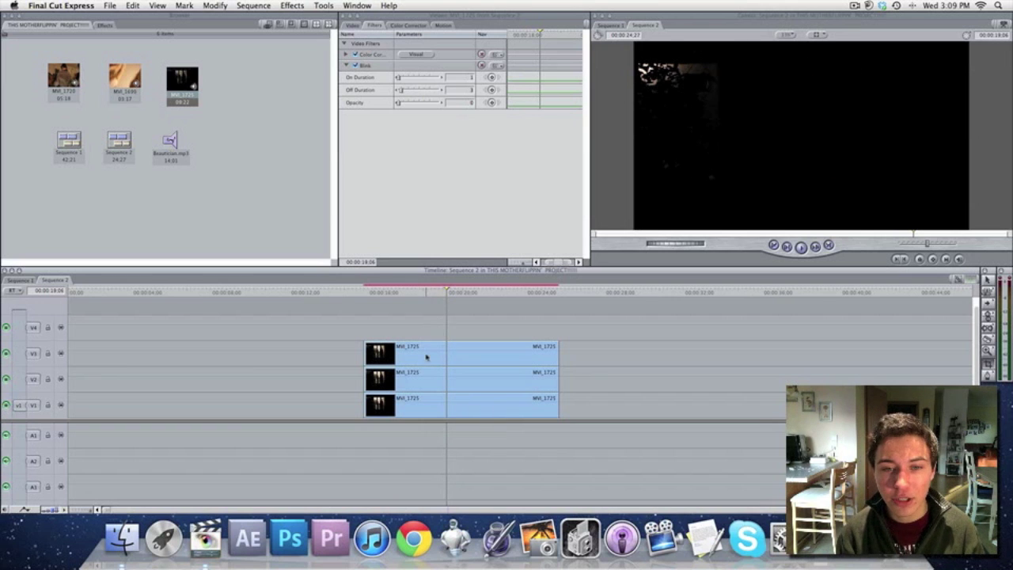
{"action": "double_click", "coordinate": [426, 357]}
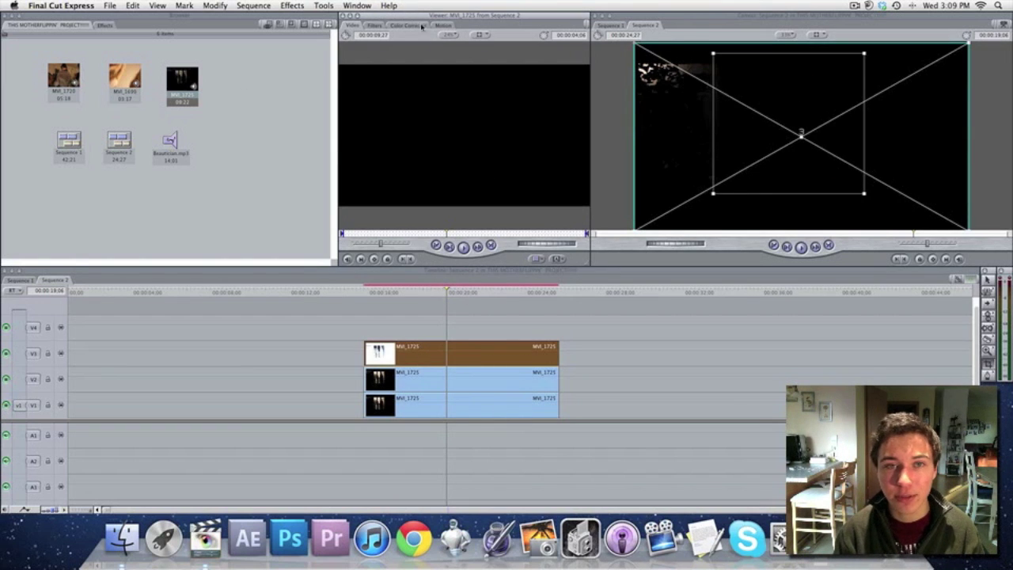
Step: At about 20:26, push the top MVI_1725 clip's Whites to maximum, raise Mids, then ease Whites back slightly
{"action": "left_click", "coordinate": [473, 292]}
{"action": "left_click_drag", "start_coordinate": [475, 292], "coordinate": [479, 292]}
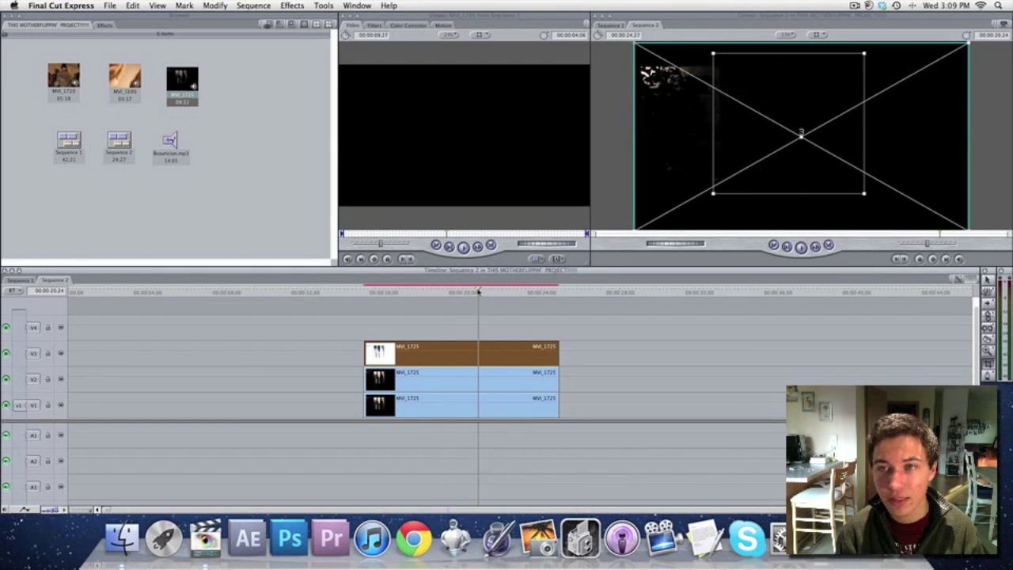
{"action": "left_click", "coordinate": [376, 27]}
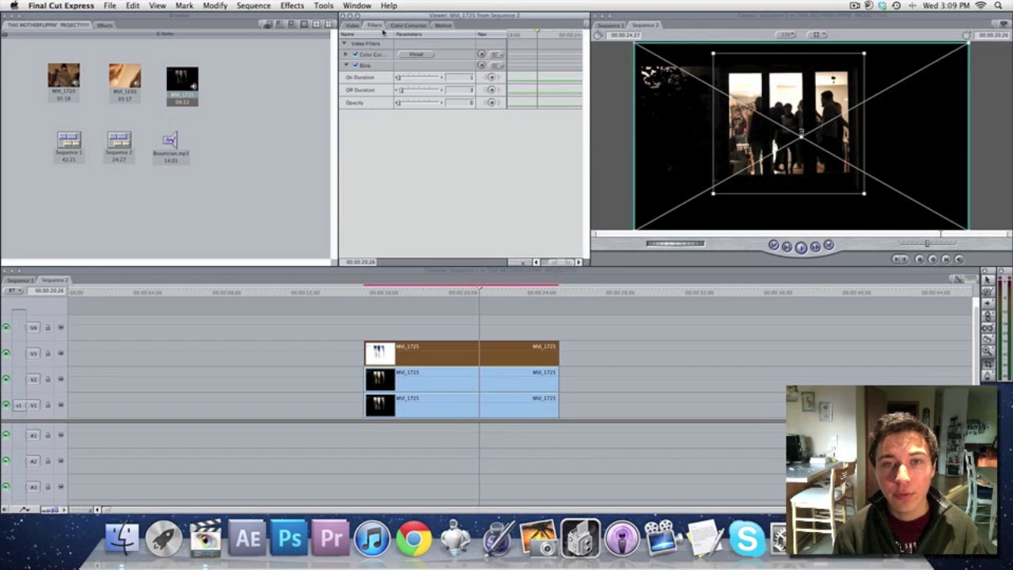
{"action": "left_click", "coordinate": [408, 25]}
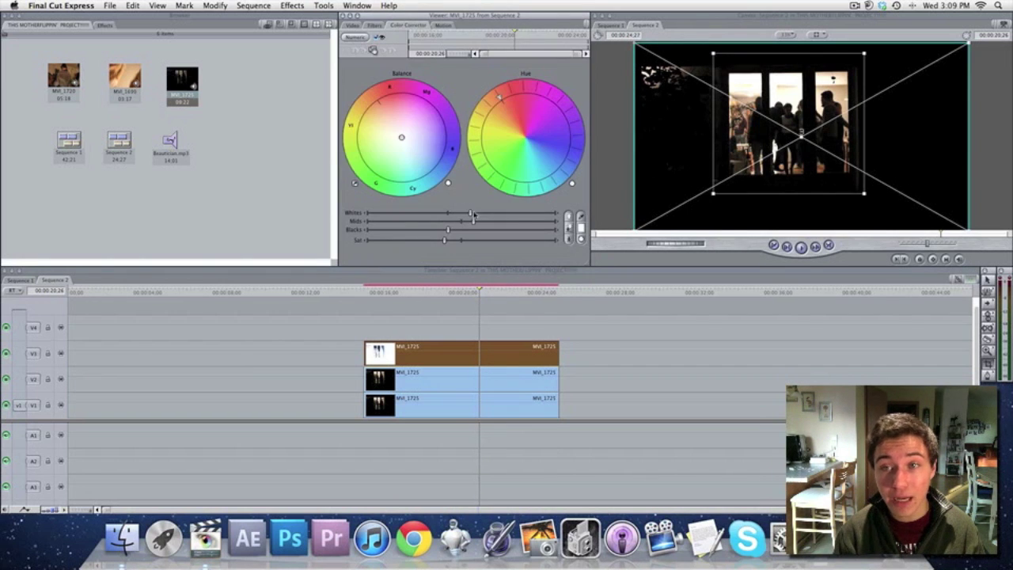
{"action": "left_click_drag", "start_coordinate": [472, 214], "coordinate": [645, 223]}
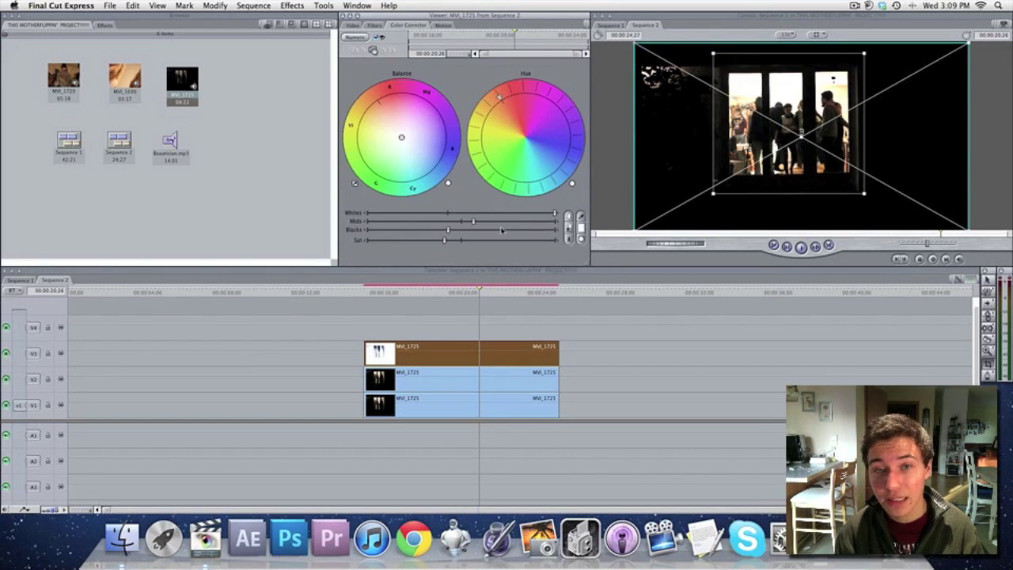
{"action": "left_click_drag", "start_coordinate": [473, 220], "coordinate": [538, 223]}
{"action": "left_click", "coordinate": [652, 309]}
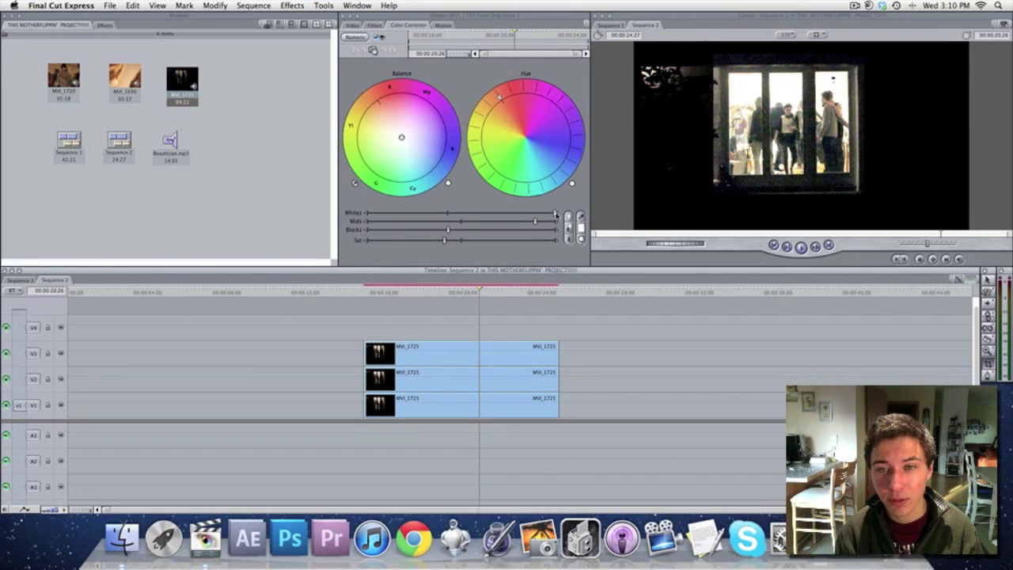
{"action": "left_click_drag", "start_coordinate": [555, 213], "coordinate": [524, 212]}
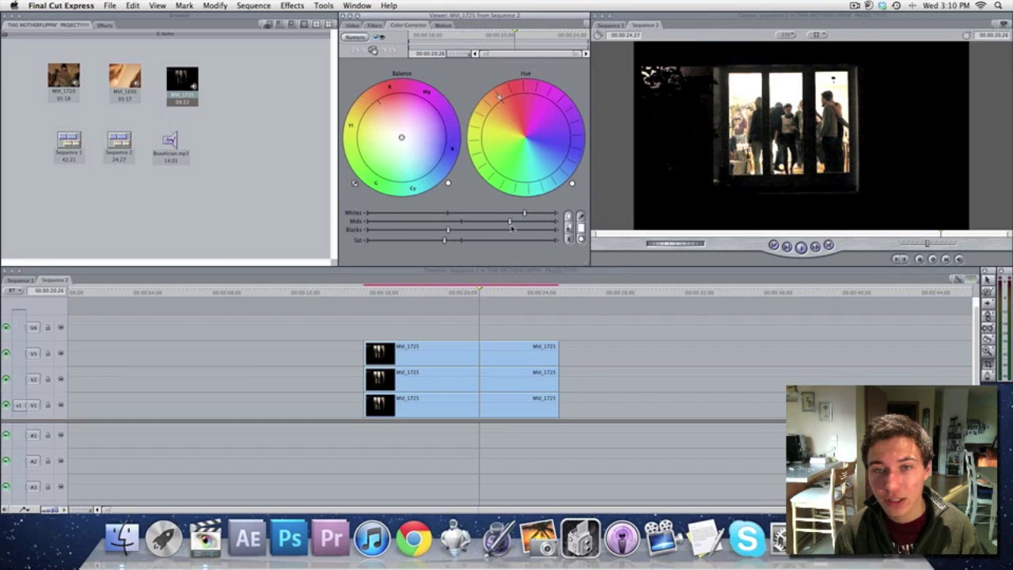
{"action": "double_click", "coordinate": [495, 360]}
Step: Set the top V3 clip's Motion > Crop Edge Feather to 43
{"action": "left_click", "coordinate": [445, 25]}
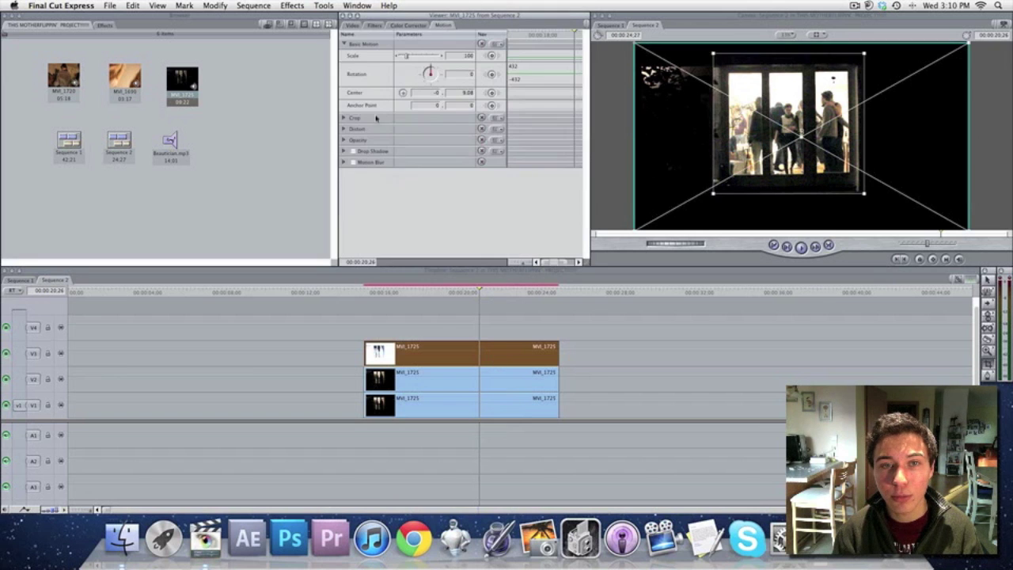
{"action": "left_click", "coordinate": [343, 118]}
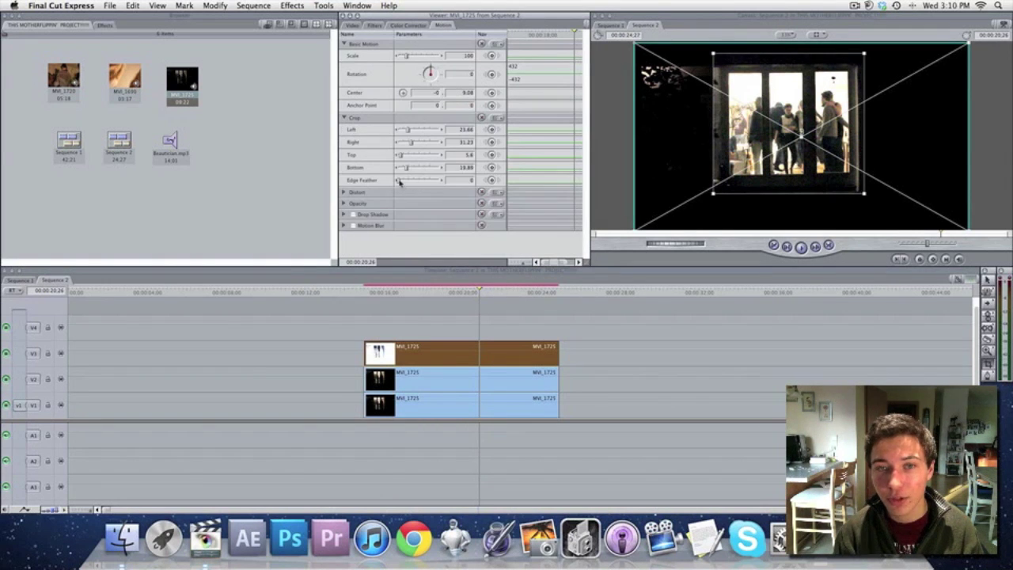
{"action": "left_click_drag", "start_coordinate": [403, 182], "coordinate": [419, 182]}
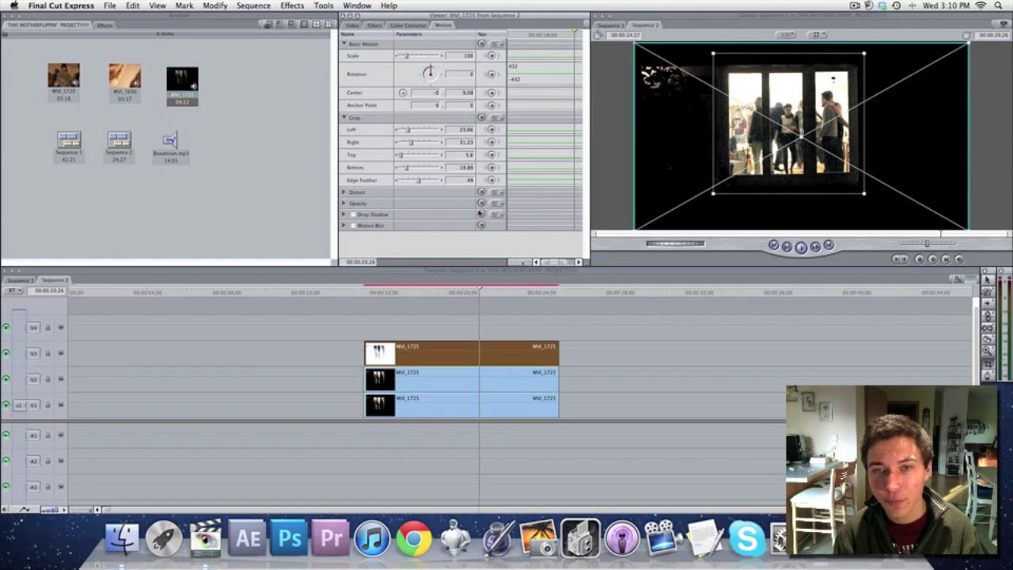
{"action": "left_click", "coordinate": [659, 333]}
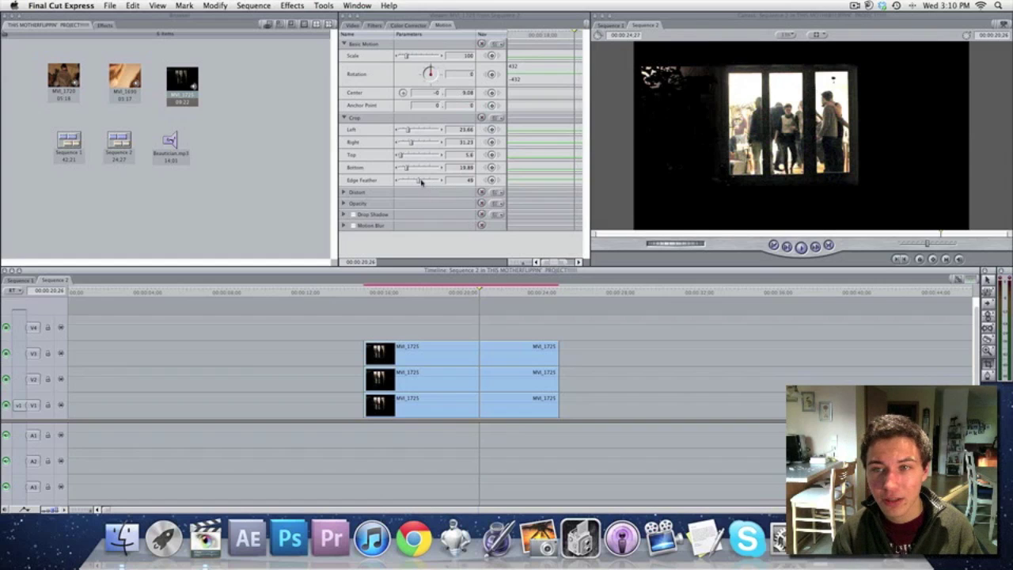
{"action": "left_click_drag", "start_coordinate": [422, 182], "coordinate": [456, 180]}
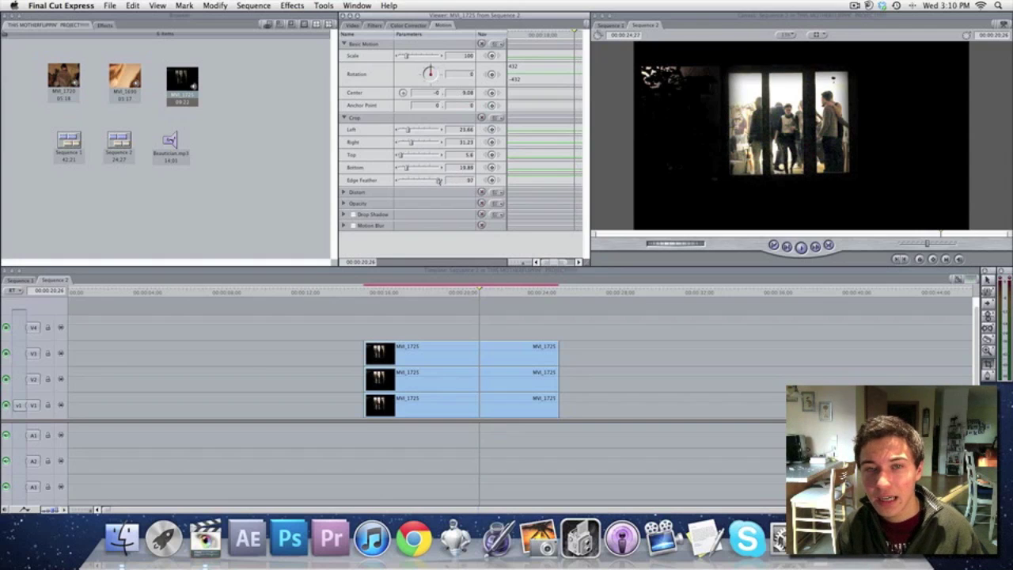
{"action": "left_click_drag", "start_coordinate": [439, 181], "coordinate": [416, 183]}
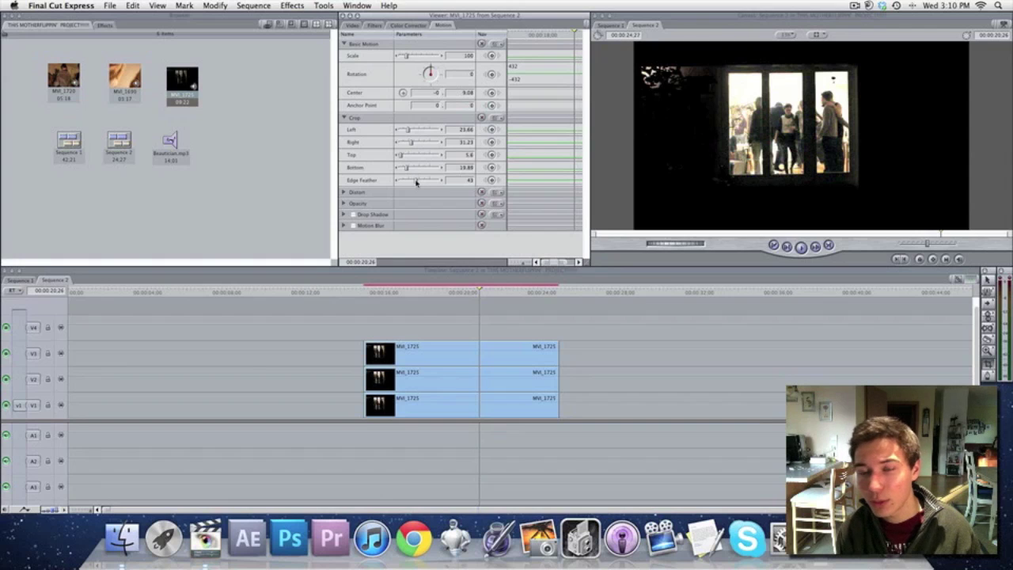
{"action": "left_click", "coordinate": [570, 349]}
Step: Increase the V2 clip's crop Edge Feather, then slide Beautician.mp3 left to start under the video clips
{"action": "left_click", "coordinate": [540, 372]}
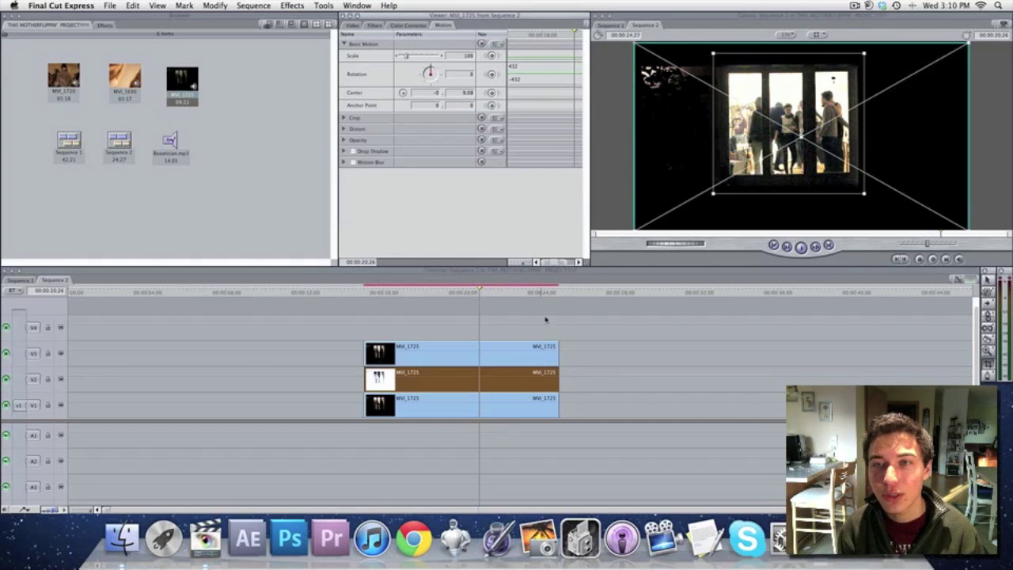
{"action": "left_click", "coordinate": [344, 117]}
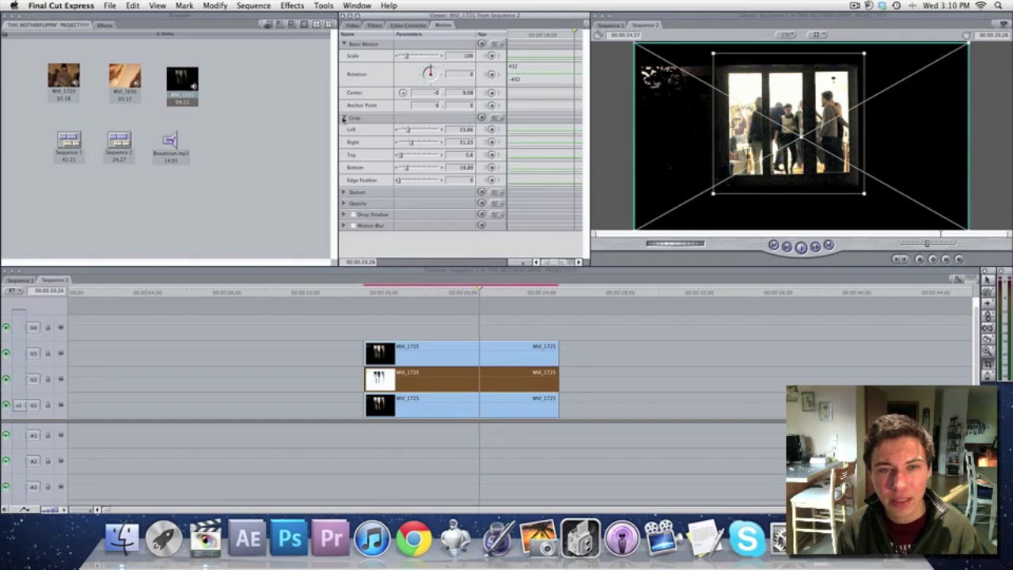
{"action": "left_click_drag", "start_coordinate": [414, 182], "coordinate": [418, 183]}
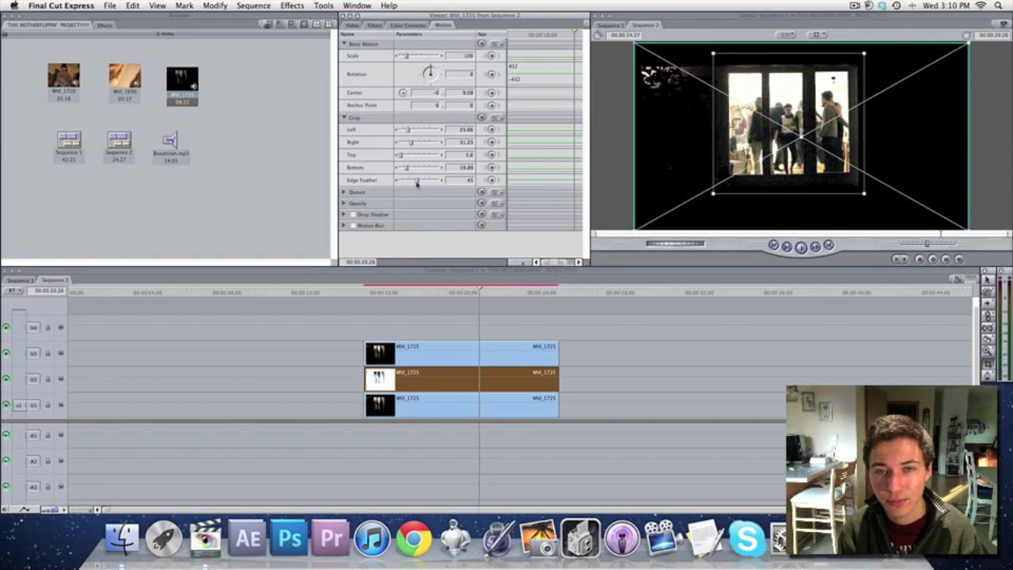
{"action": "left_click", "coordinate": [647, 391]}
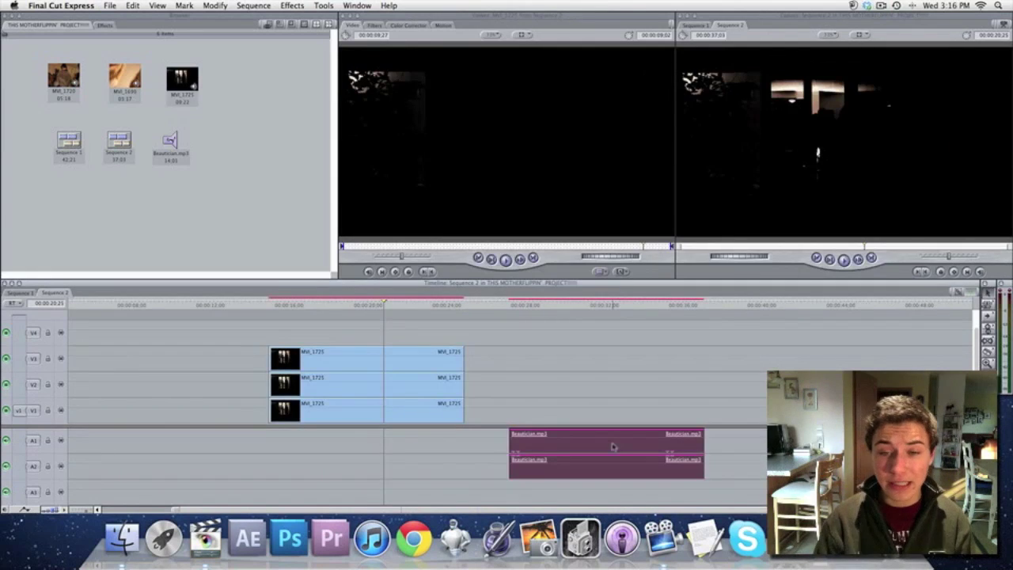
{"action": "left_click_drag", "start_coordinate": [614, 448], "coordinate": [378, 441]}
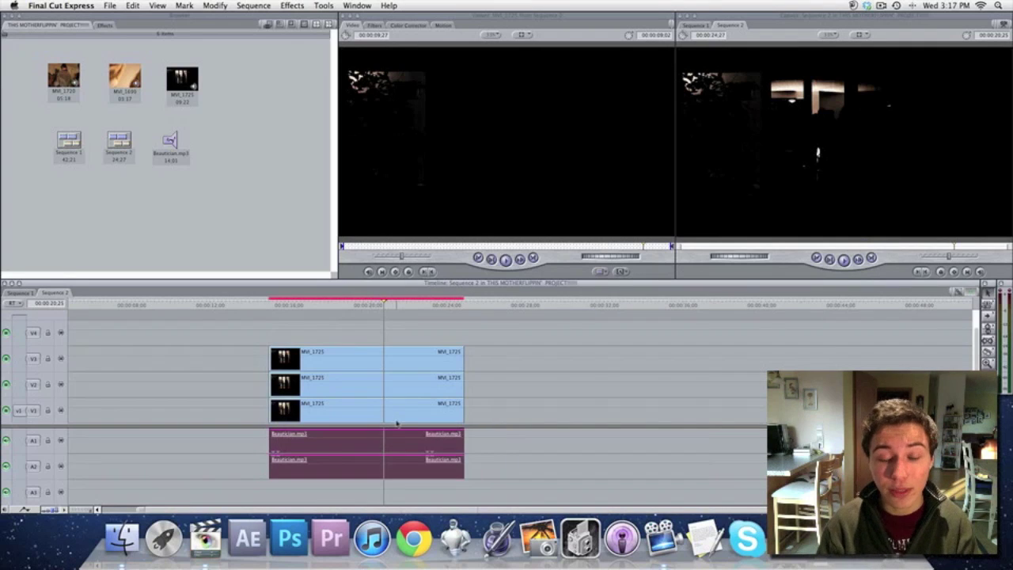
Step: Shift the bottom V1 clip's colour balance and increase its saturation
{"action": "left_click", "coordinate": [400, 418]}
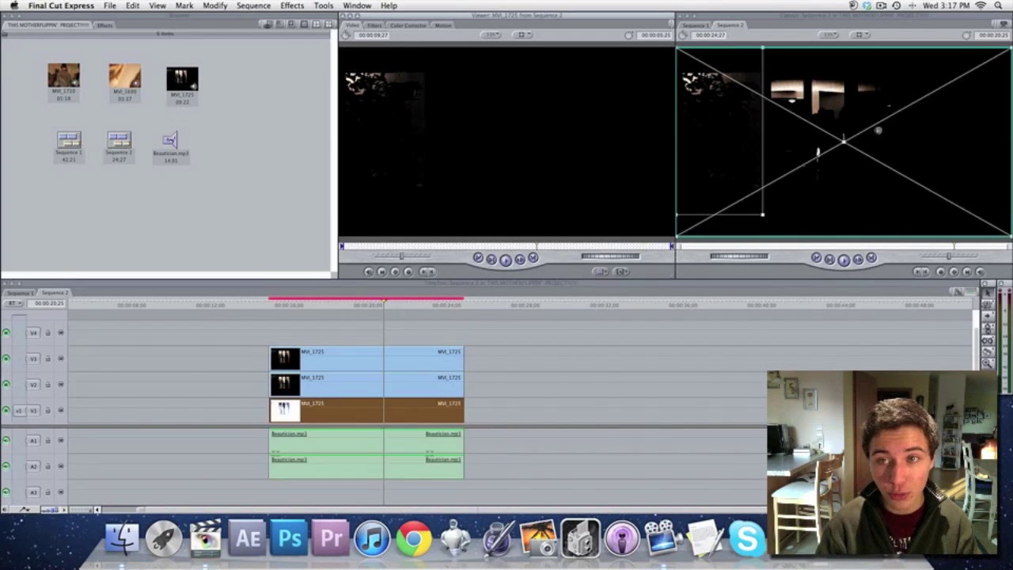
{"action": "left_click", "coordinate": [408, 26]}
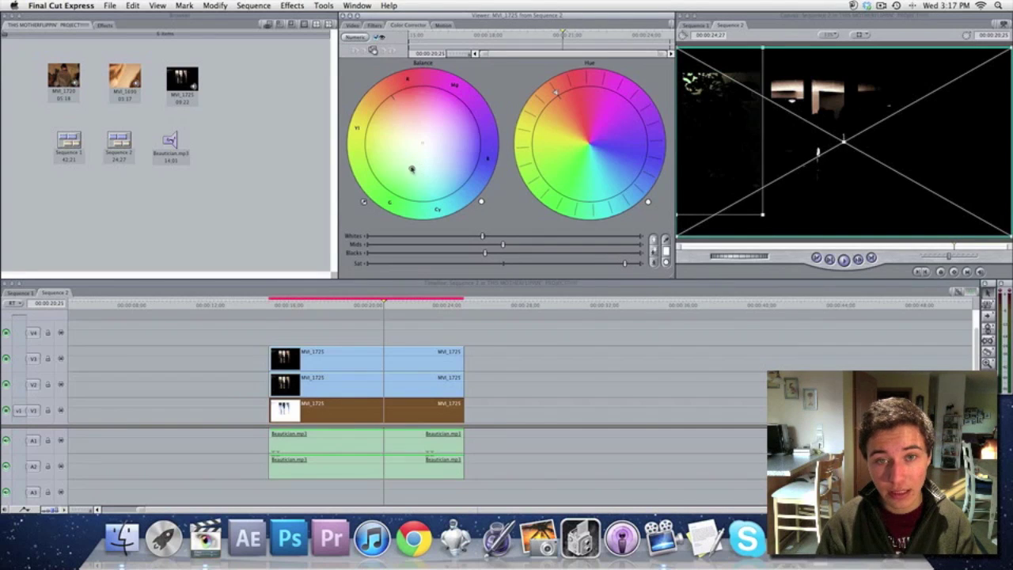
{"action": "mouse_move", "coordinate": [411, 168]}
{"action": "left_mouse_down"}
{"action": "mouse_move", "coordinate": [421, 155]}
{"action": "mouse_move", "coordinate": [401, 156]}
{"action": "left_mouse_up"}
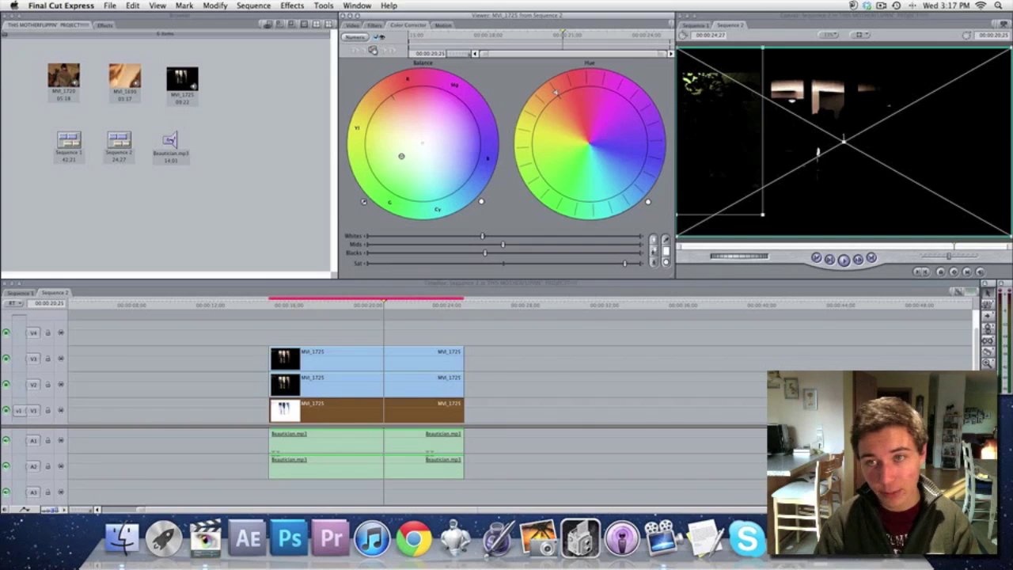
{"action": "left_click_drag", "start_coordinate": [397, 158], "coordinate": [420, 172]}
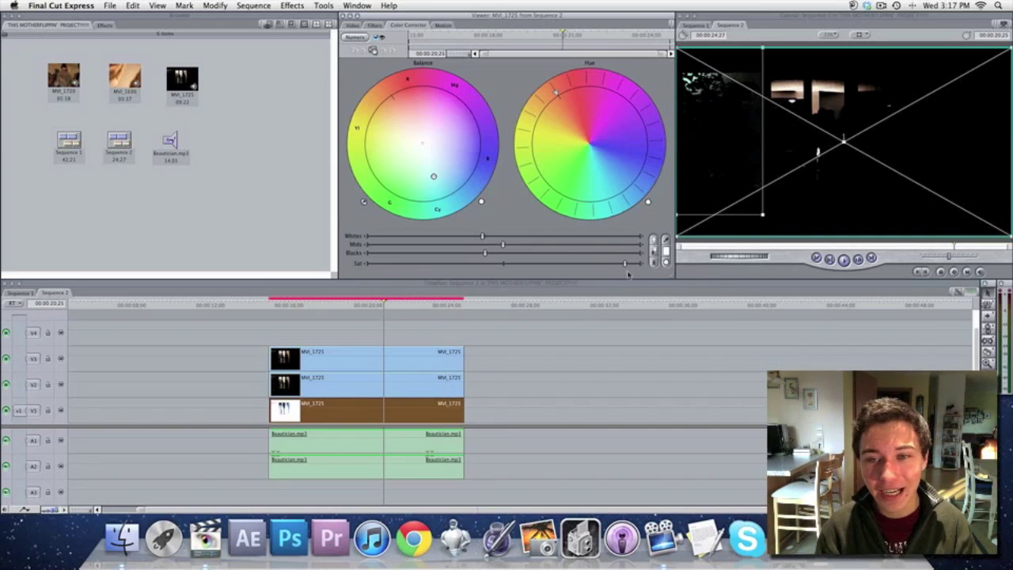
{"action": "left_click_drag", "start_coordinate": [572, 263], "coordinate": [620, 264]}
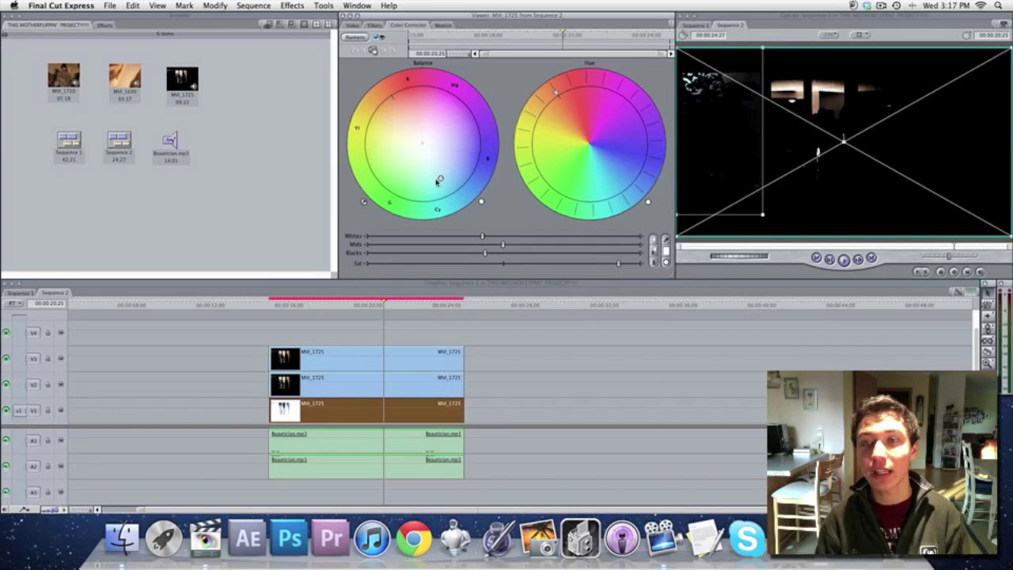
Step: On a lit-window frame, test raising the base clip's Blacks, restore them, and start rendering
{"action": "left_click", "coordinate": [533, 364]}
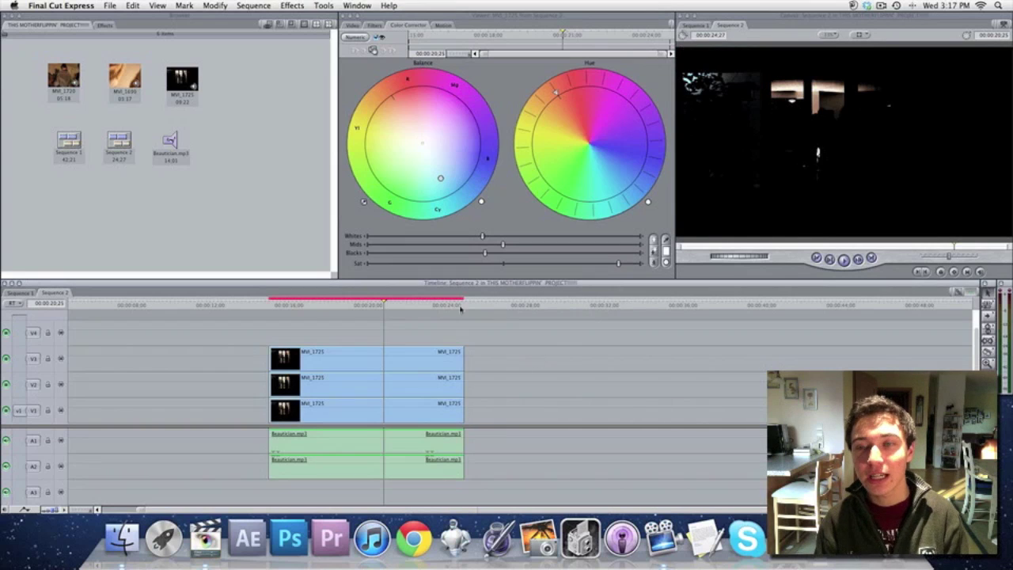
{"action": "left_click", "coordinate": [401, 307]}
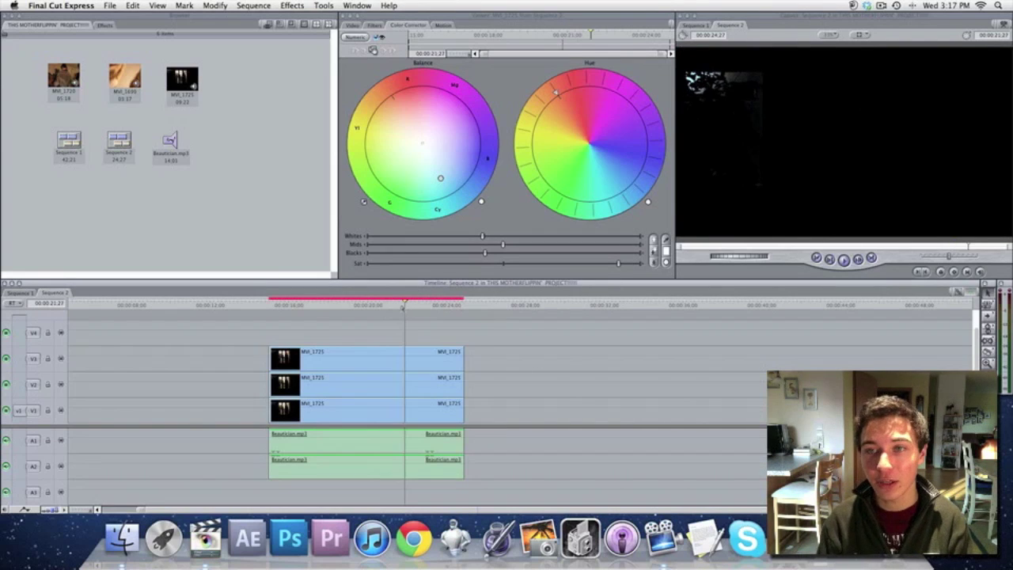
{"action": "left_click_drag", "start_coordinate": [402, 307], "coordinate": [405, 307]}
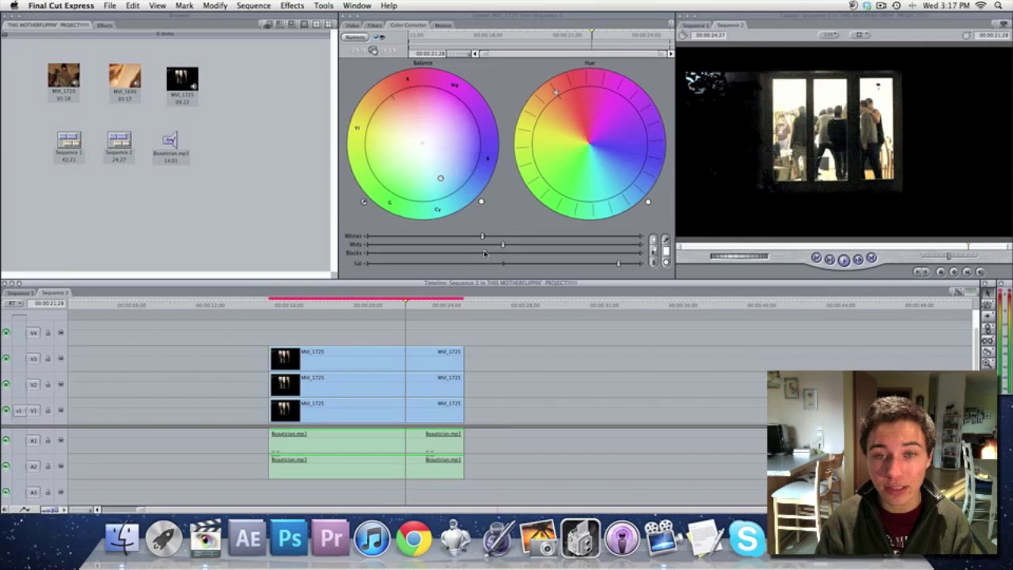
{"action": "left_click_drag", "start_coordinate": [485, 253], "coordinate": [614, 253]}
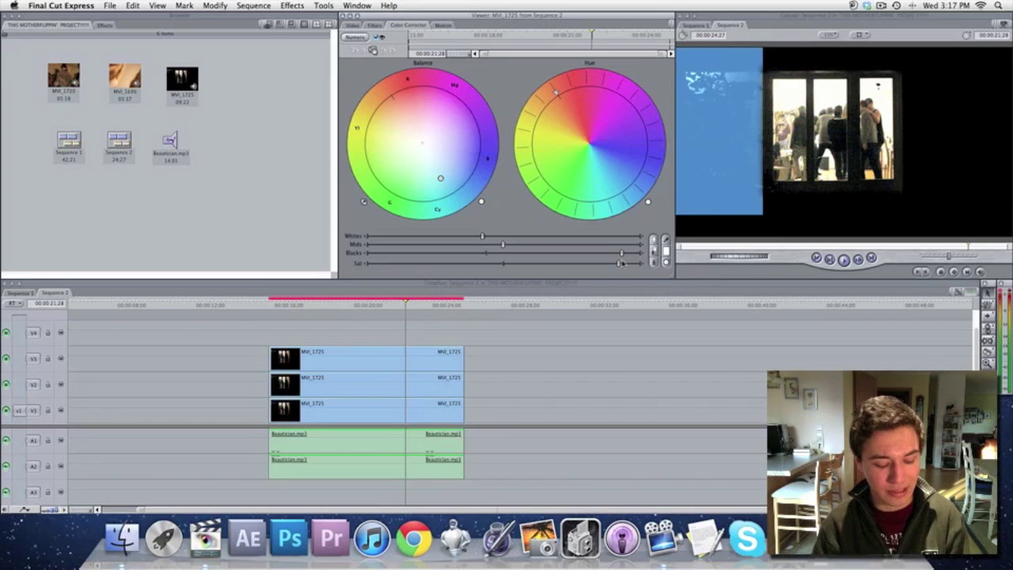
{"action": "left_click_drag", "start_coordinate": [622, 253], "coordinate": [485, 253]}
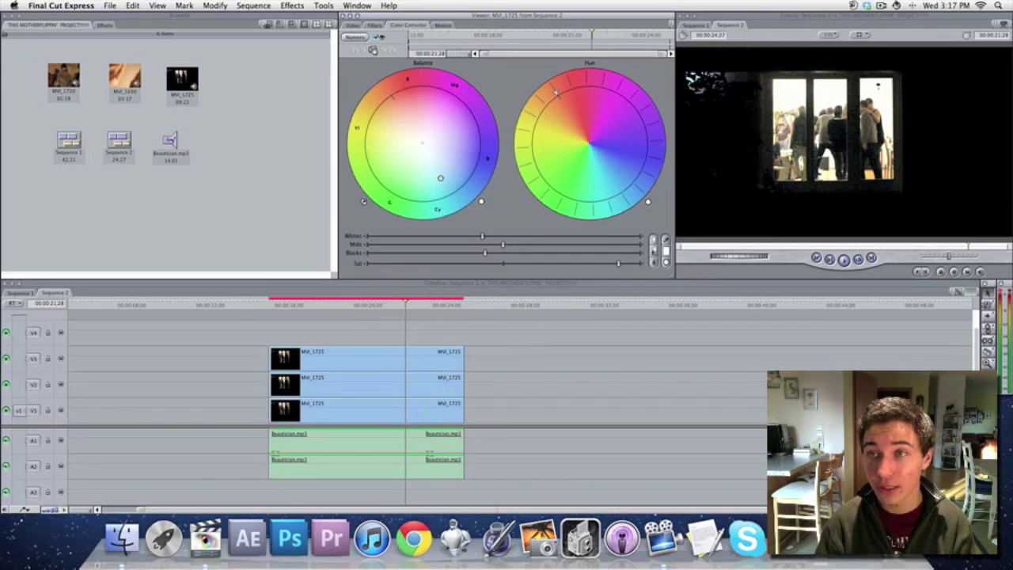
{"action": "key", "text": "alt+r"}
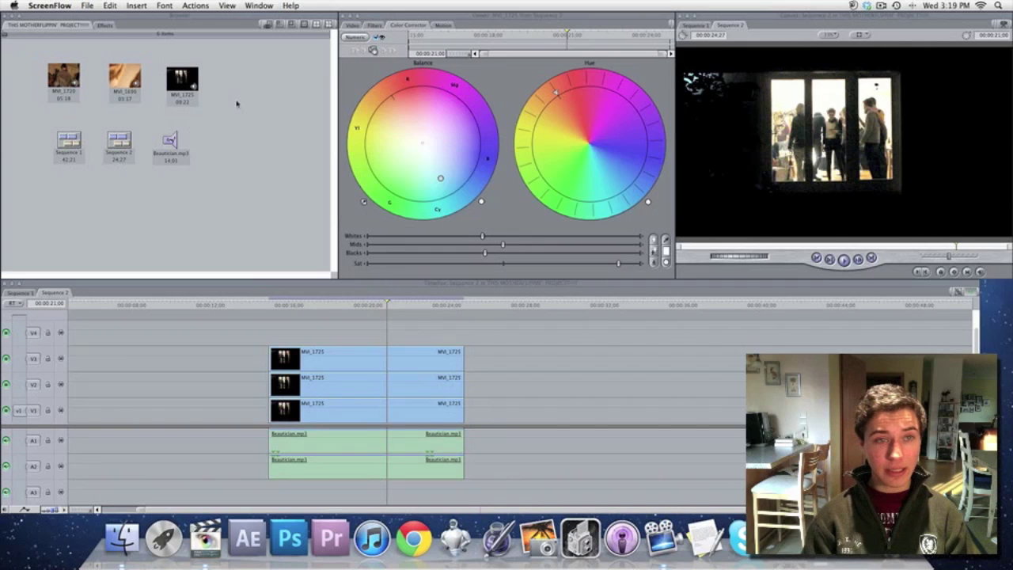
Step: After rendering finishes, select the original MVI_1725 clip in the Browser
{"action": "left_click", "coordinate": [182, 79]}
Step: Play the original MVI_1725 clip in the Viewer from two seconds in, with volume raised
{"action": "double_click", "coordinate": [182, 79]}
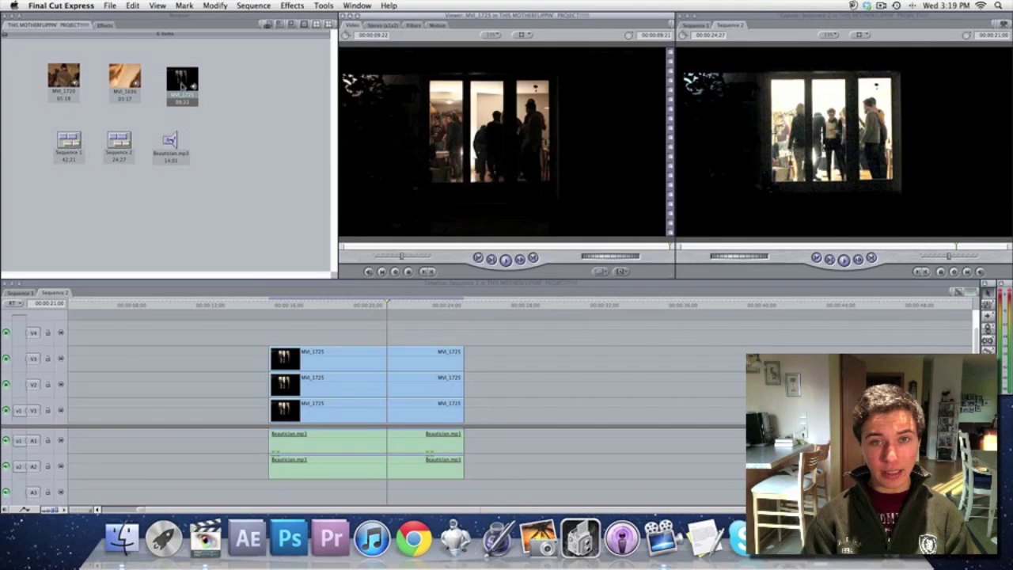
{"action": "left_click", "coordinate": [409, 248]}
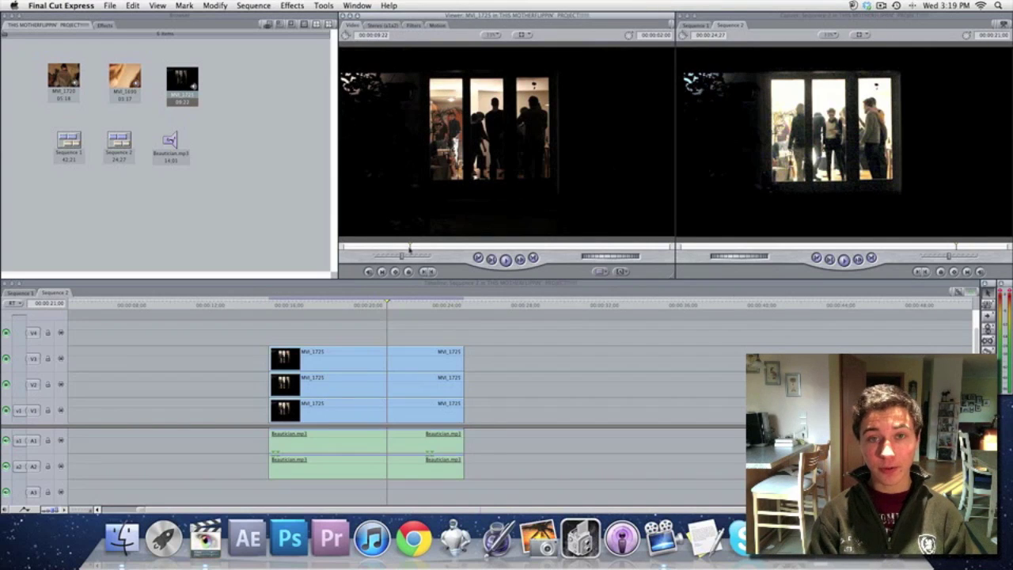
{"action": "key", "text": "space"}
{"action": "key", "text": "XF86AudioRaiseVolume"}
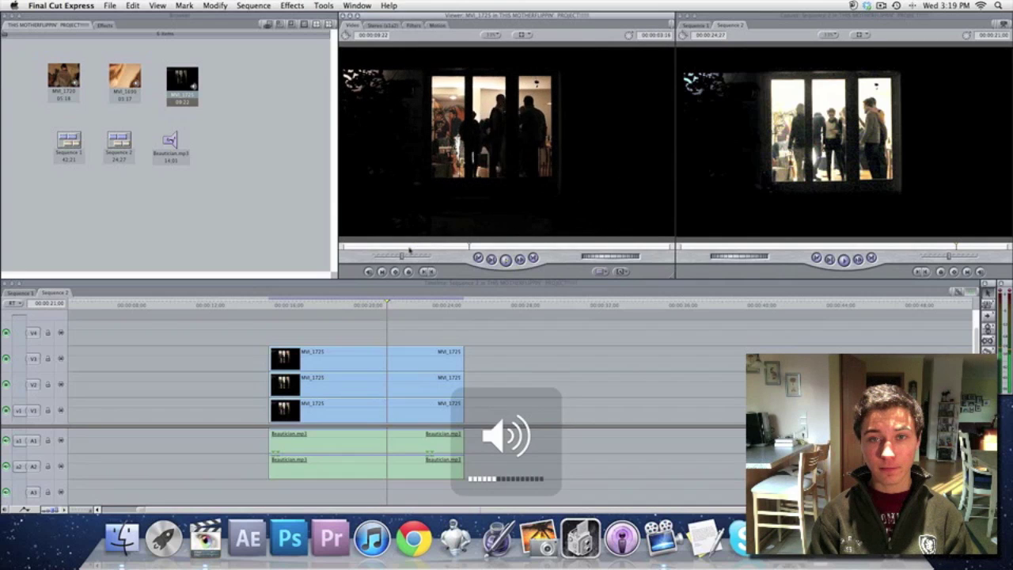
Step: Play the finished layered sequence from the start with volume up, stop it, and close the timeline
{"action": "left_click", "coordinate": [273, 305]}
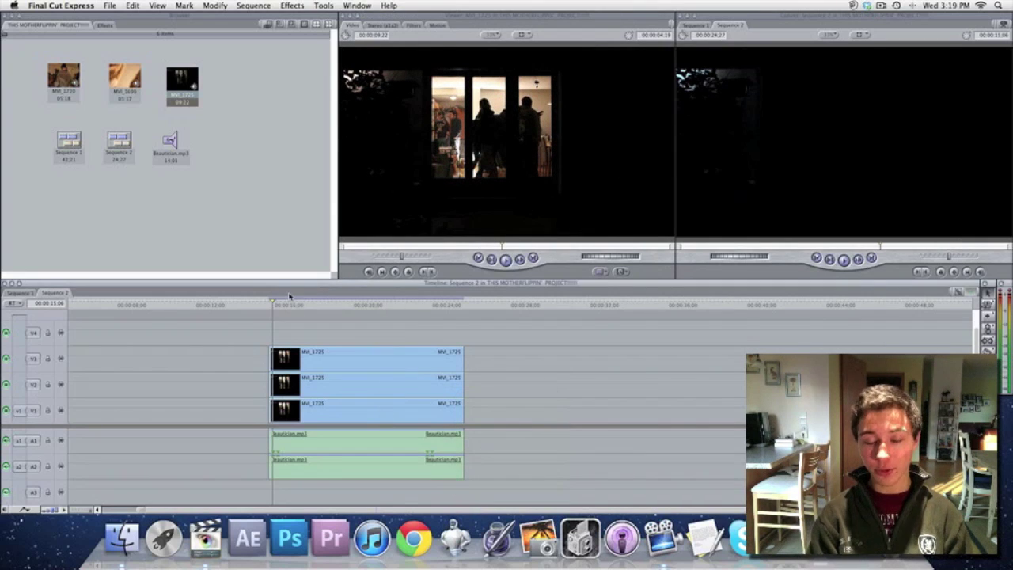
{"action": "key", "text": "space"}
{"action": "key", "text": "XF86AudioRaiseVolume"}
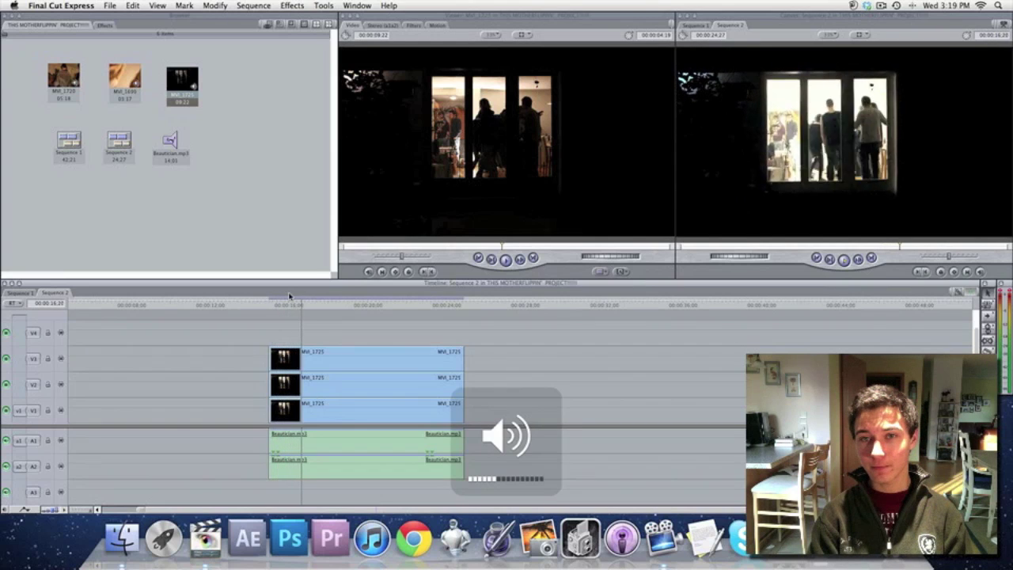
{"action": "key", "text": "XF86AudioRaiseVolume"}
{"action": "key", "text": "XF86AudioRaiseVolume"}
{"action": "key", "text": "XF86AudioRaiseVolume"}
{"action": "key", "text": "XF86AudioRaiseVolume"}
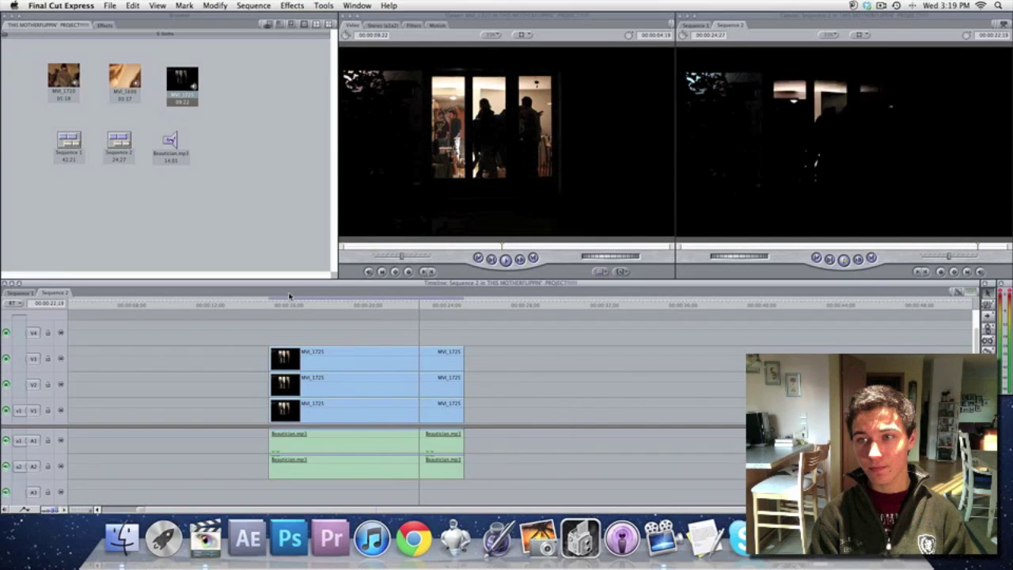
{"action": "key", "text": "space"}
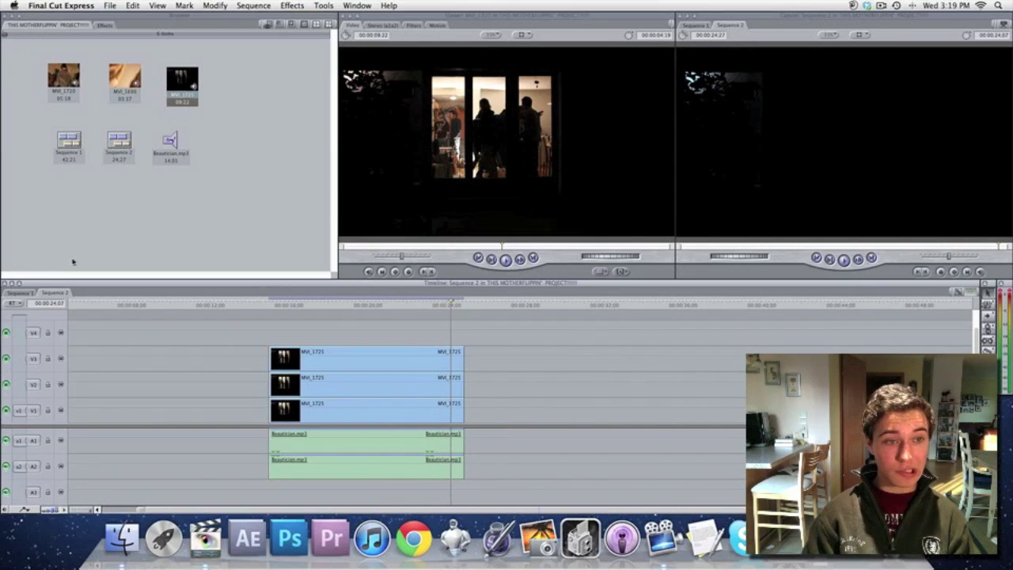
{"action": "key", "text": "super+w"}
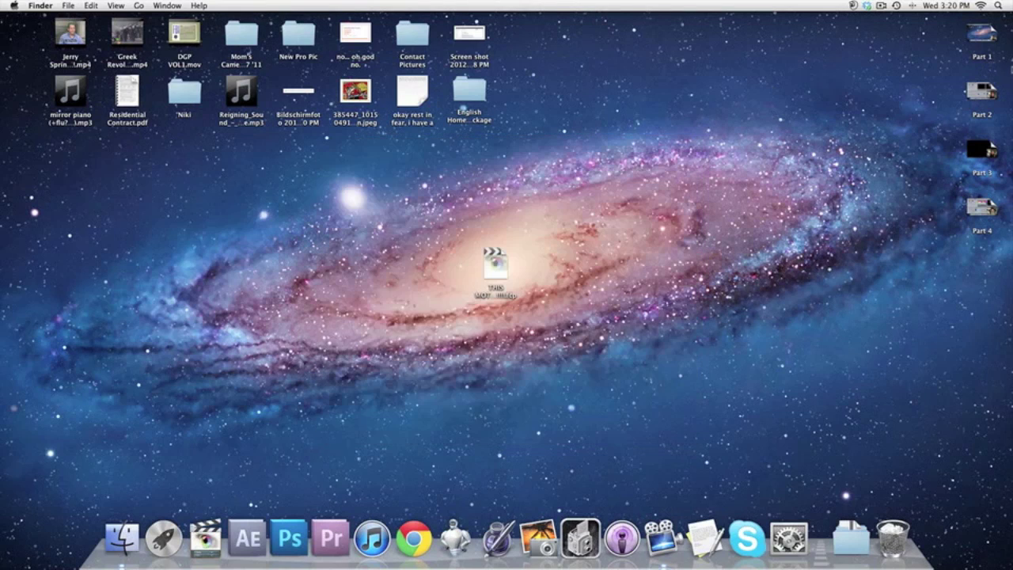
Step: Open the ScreenFlow menu-bar item to stop the recording
{"action": "left_click", "coordinate": [881, 6]}
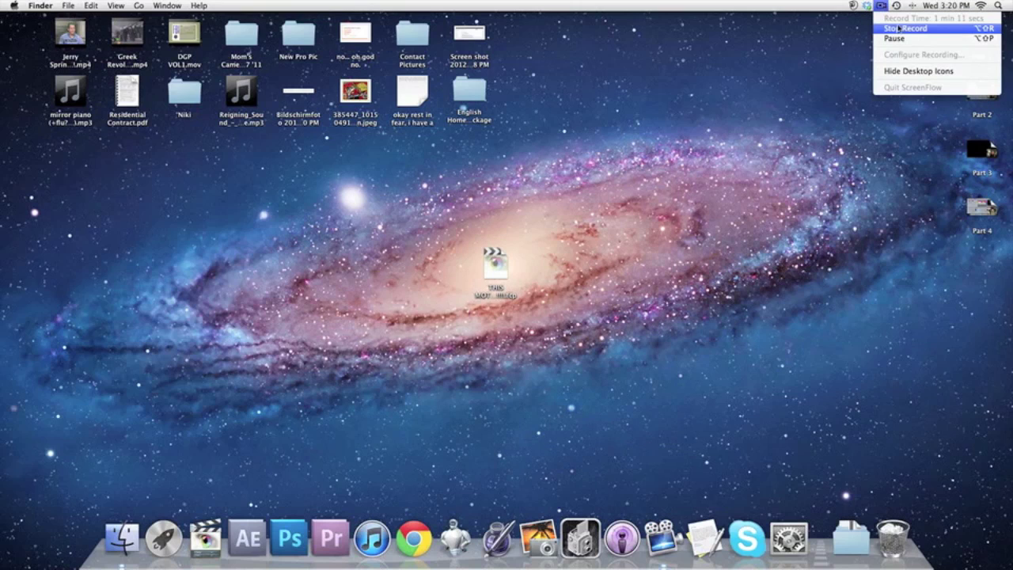